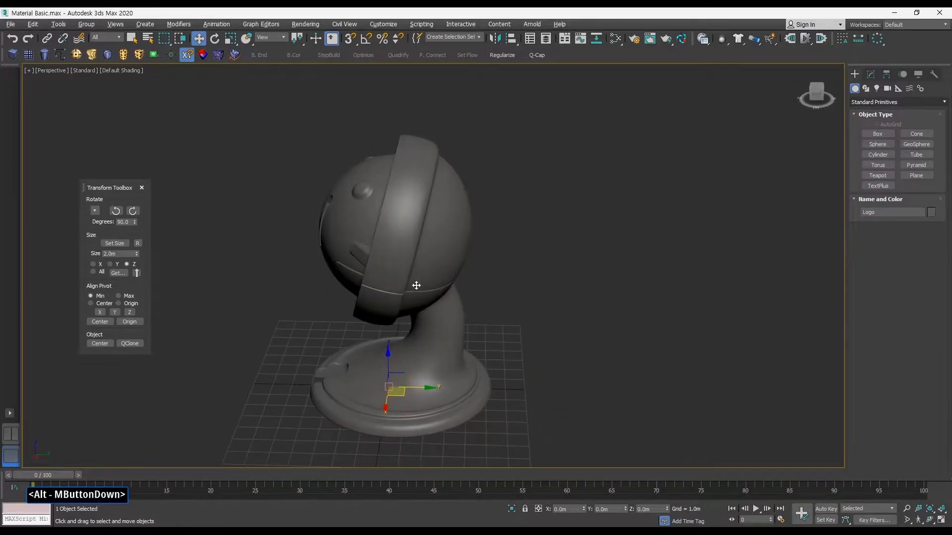
Examine the material ball model from several angles and read out its overall dimensions.
{"action": "middle_click_drag", "start_coordinate": [416, 247], "coordinate": [580, 228], "text": "alt"}
{"action": "middle_click_drag", "start_coordinate": [437, 270], "coordinate": [448, 266], "text": "ctrl+alt"}
{"action": "middle_click_drag", "start_coordinate": [448, 267], "coordinate": [458, 267]}
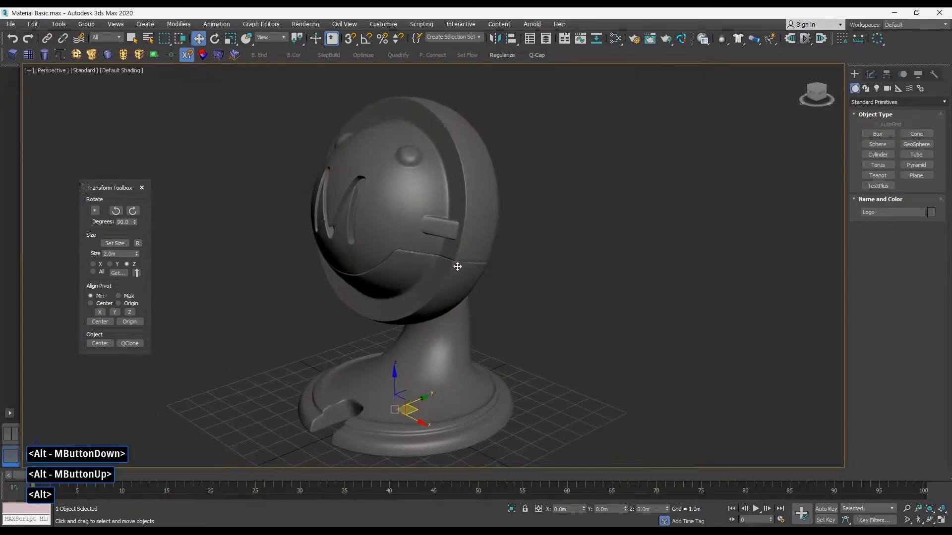
{"action": "middle_click_drag", "start_coordinate": [401, 321], "coordinate": [419, 281]}
{"action": "key", "text": "r"}
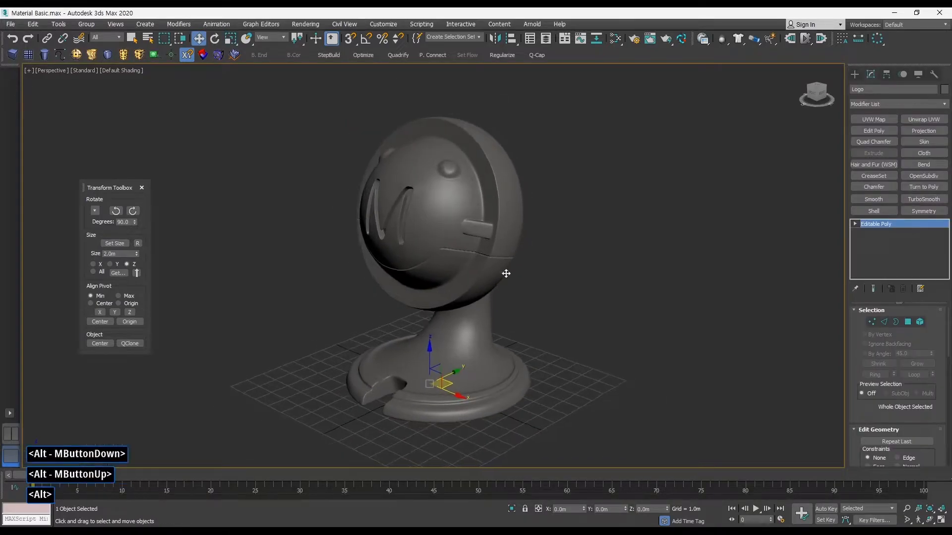
{"action": "middle_click_drag", "start_coordinate": [439, 326], "coordinate": [451, 326]}
{"action": "key", "text": "r"}
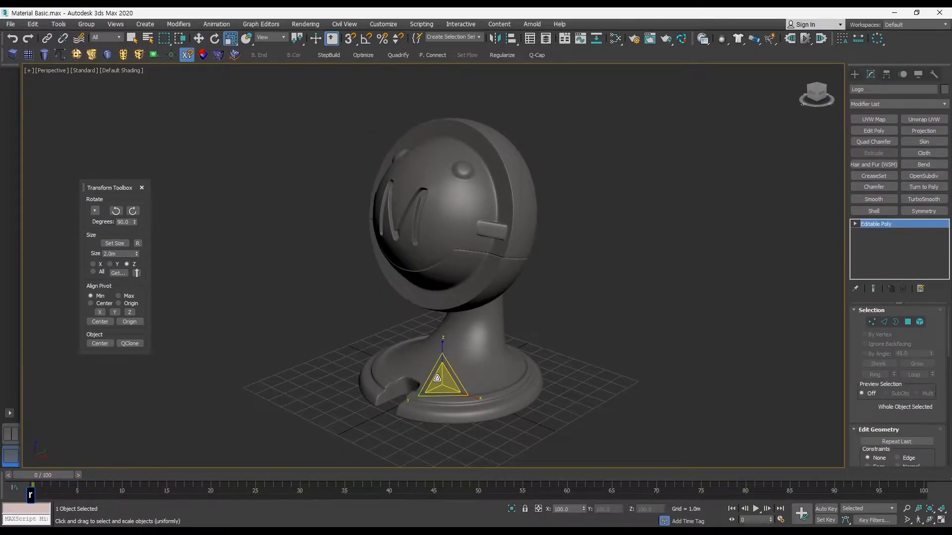
{"action": "key", "text": "w"}
{"action": "middle_click_drag", "start_coordinate": [499, 354], "coordinate": [481, 347], "text": "alt"}
{"action": "key", "text": "r"}
{"action": "left_click_drag", "start_coordinate": [439, 378], "coordinate": [439, 378]}
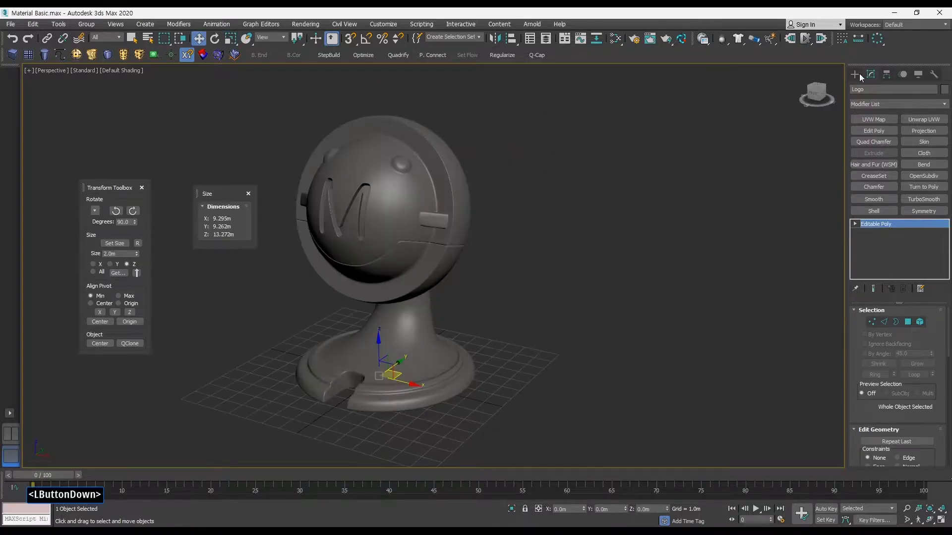
Create a box beside the material ball, about 3.4 m long, 3.1 m wide and 4.6 m high.
{"action": "left_click", "coordinate": [856, 74]}
{"action": "left_click", "coordinate": [876, 133]}
{"action": "left_click_drag", "start_coordinate": [505, 415], "coordinate": [585, 442]}
{"action": "left_click", "coordinate": [610, 320]}
{"action": "key", "text": "q"}
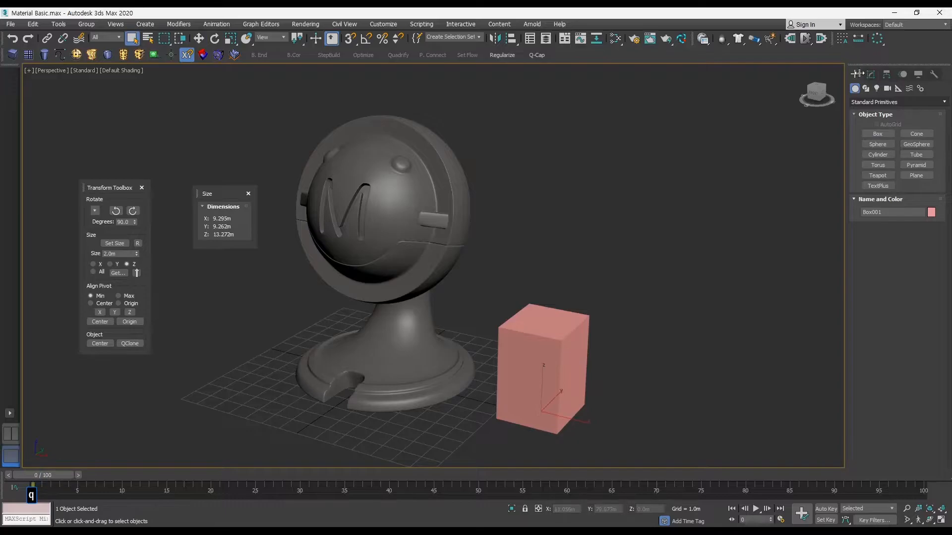
Set the box's length, width and height to 3 m each.
{"action": "left_click", "coordinate": [872, 75]}
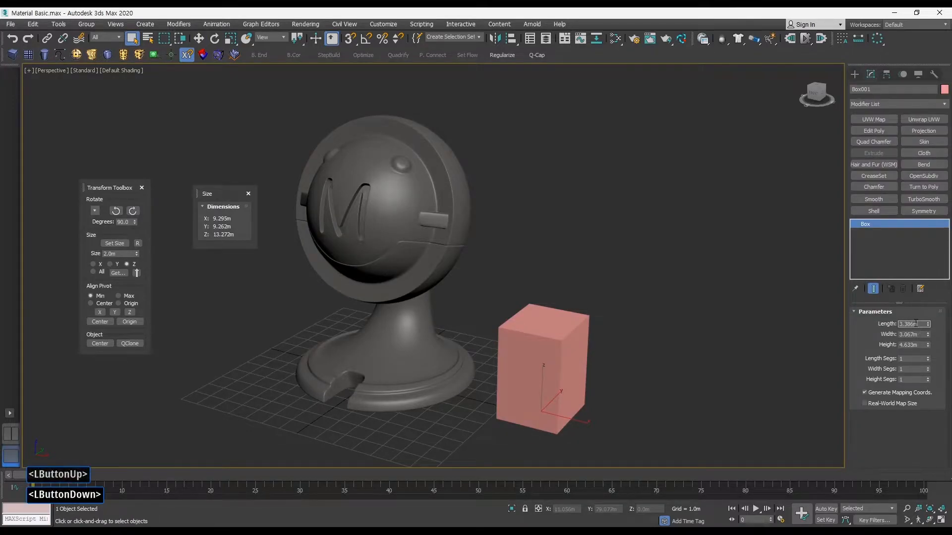
{"action": "type", "text": "3"}
{"action": "key", "text": "Tab"}
{"action": "type", "text": "3"}
{"action": "key", "text": "Tab"}
{"action": "type", "text": "3"}
{"action": "key", "text": "Return"}
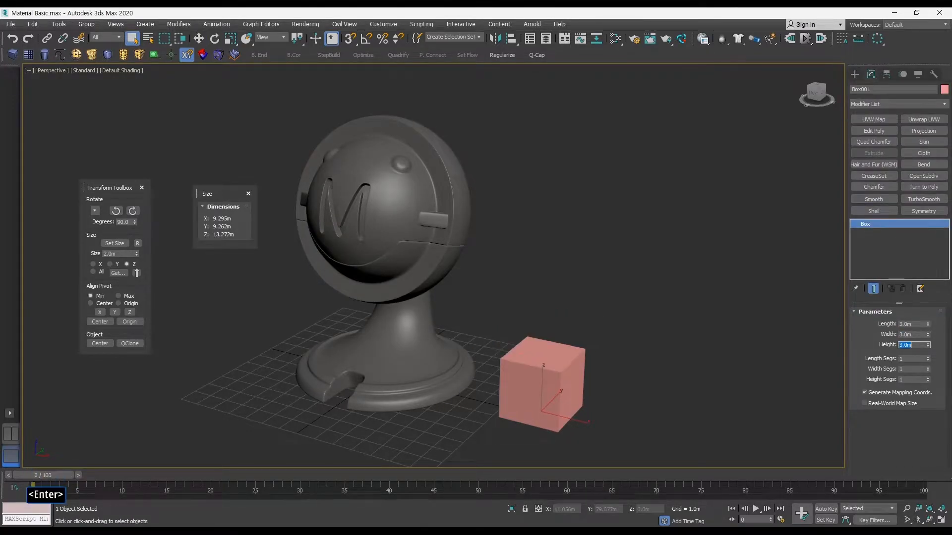
Isolate the box and move it along the X axis to about 5.5 m.
{"action": "key", "text": "w"}
{"action": "middle_click_drag", "start_coordinate": [611, 391], "coordinate": [581, 378]}
{"action": "left_click_drag", "start_coordinate": [601, 395], "coordinate": [542, 411]}
{"action": "middle_click_drag", "start_coordinate": [557, 381], "coordinate": [591, 361]}
{"action": "key", "text": "r"}
{"action": "key", "text": "w"}
{"action": "mouse_move", "coordinate": [591, 361]}
{"action": "middle_mouse_down"}
{"action": "mouse_move", "coordinate": [605, 357]}
{"action": "mouse_move", "coordinate": [597, 364]}
{"action": "mouse_move", "coordinate": [595, 349]}
{"action": "middle_mouse_up"}
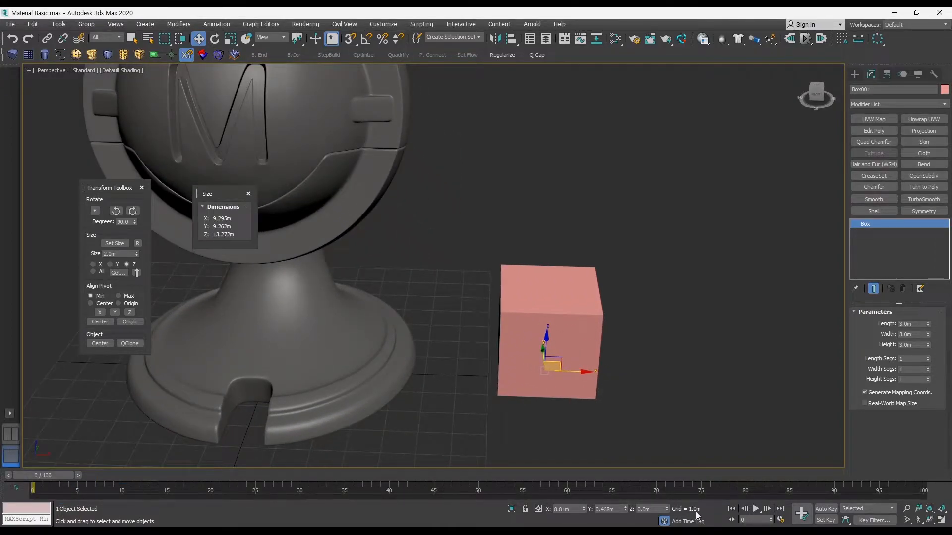
{"action": "middle_click_drag", "start_coordinate": [598, 384], "coordinate": [575, 392]}
{"action": "key", "text": "alt+q"}
{"action": "middle_click_drag", "start_coordinate": [575, 367], "coordinate": [699, 322]}
{"action": "left_click_drag", "start_coordinate": [685, 320], "coordinate": [533, 316]}
Scale the isolated box down uniformly at object level to compare with its parameters.
{"action": "middle_click_drag", "start_coordinate": [458, 368], "coordinate": [548, 293], "text": "alt"}
{"action": "key", "text": "r"}
{"action": "left_click_drag", "start_coordinate": [497, 321], "coordinate": [518, 357]}
{"action": "key", "text": "w"}
{"action": "middle_click_drag", "start_coordinate": [547, 337], "coordinate": [508, 320], "text": "alt"}
{"action": "key", "text": "r"}
{"action": "left_click_drag", "start_coordinate": [500, 324], "coordinate": [506, 346]}
{"action": "middle_click_drag", "start_coordinate": [507, 342], "coordinate": [546, 351], "text": "alt"}
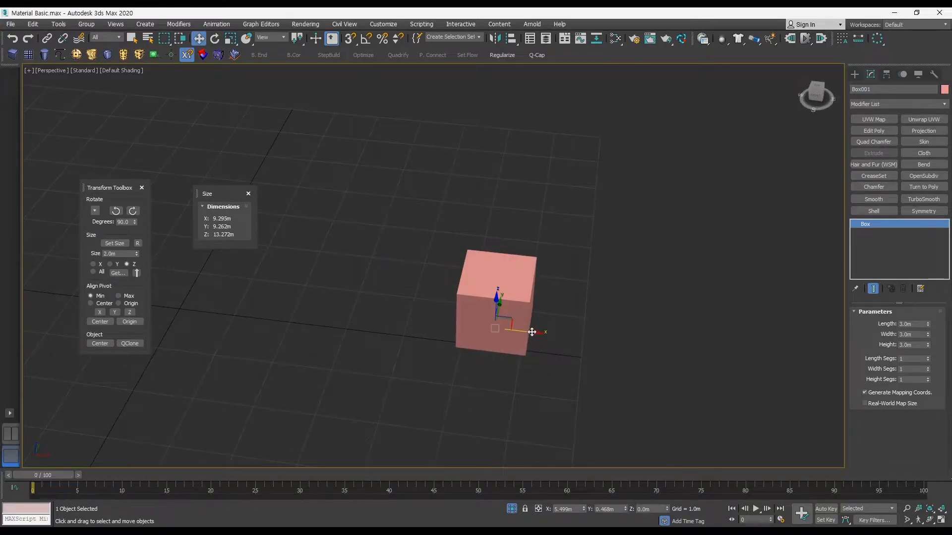
{"action": "key", "text": "r"}
{"action": "middle_click_drag", "start_coordinate": [515, 315], "coordinate": [559, 313]}
{"action": "key", "text": "w"}
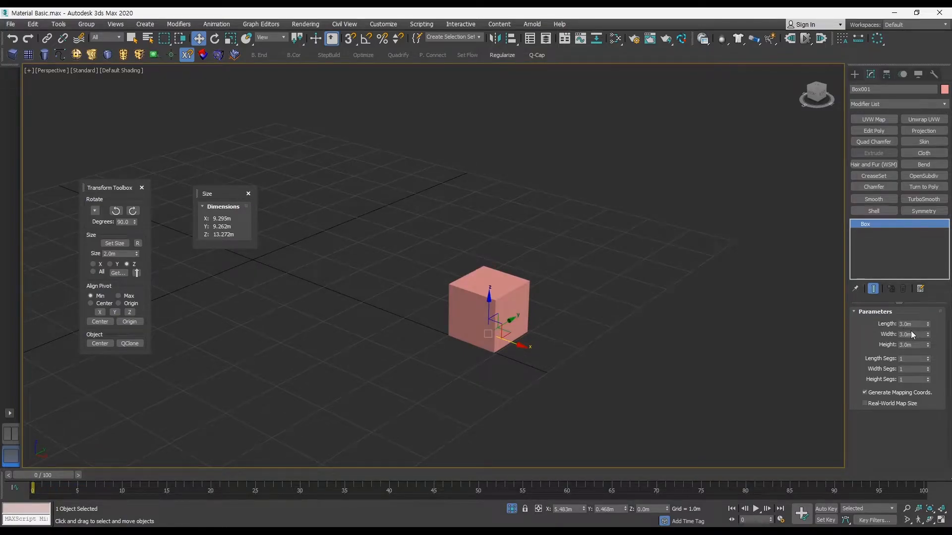
Rescale the box uniformly to about 48% and read out its actual dimensions.
{"action": "middle_click_drag", "start_coordinate": [525, 334], "coordinate": [527, 340], "text": "ctrl+alt"}
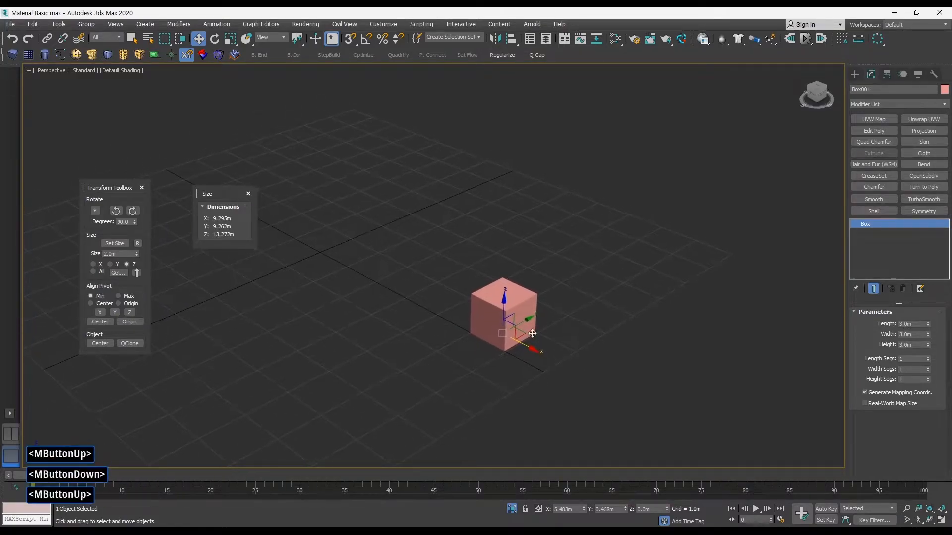
{"action": "key", "text": "r"}
{"action": "left_click_drag", "start_coordinate": [511, 324], "coordinate": [481, 281]}
{"action": "key", "text": "ctrl+z"}
{"action": "left_click", "coordinate": [122, 275]}
{"action": "left_click_drag", "start_coordinate": [499, 329], "coordinate": [248, 317]}
{"action": "key", "text": "ctrl+z"}
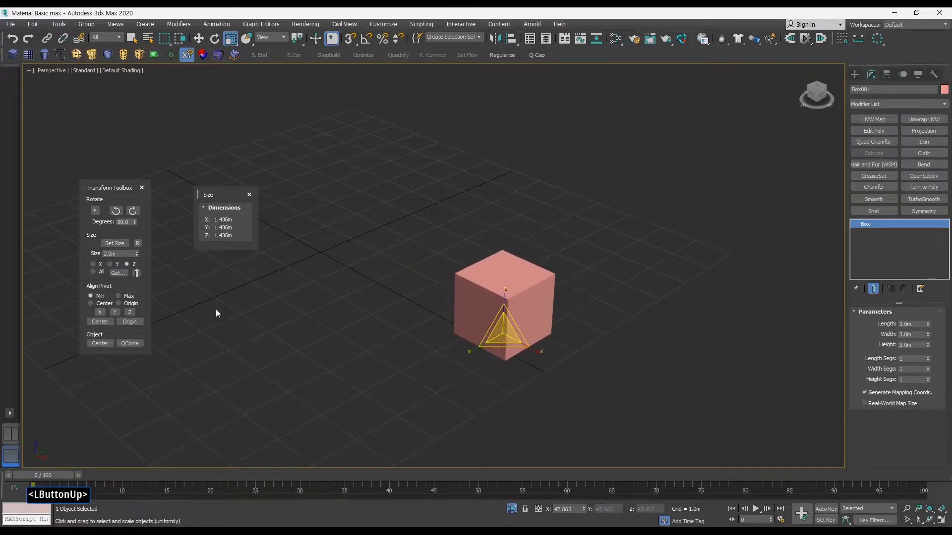
{"action": "left_click", "coordinate": [123, 276]}
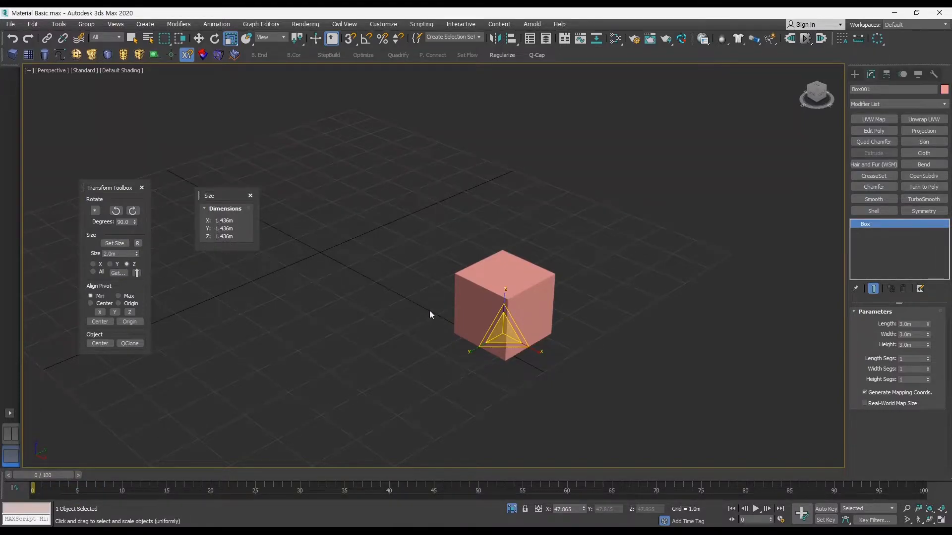
Scale the box uniformly up to about 102% and inspect it against its listed parameters.
{"action": "left_click_drag", "start_coordinate": [502, 331], "coordinate": [485, 270]}
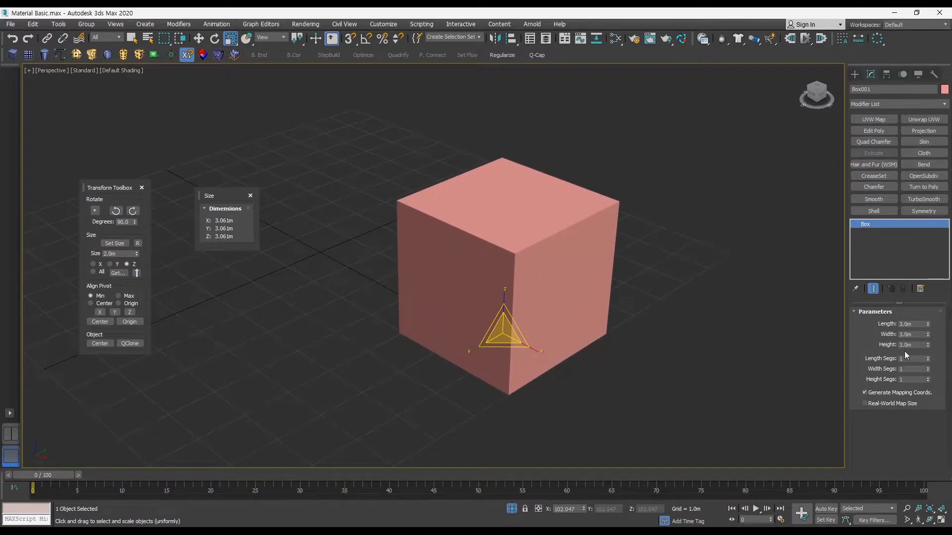
{"action": "middle_click_drag", "start_coordinate": [633, 351], "coordinate": [610, 364], "text": "alt"}
{"action": "key", "text": "w"}
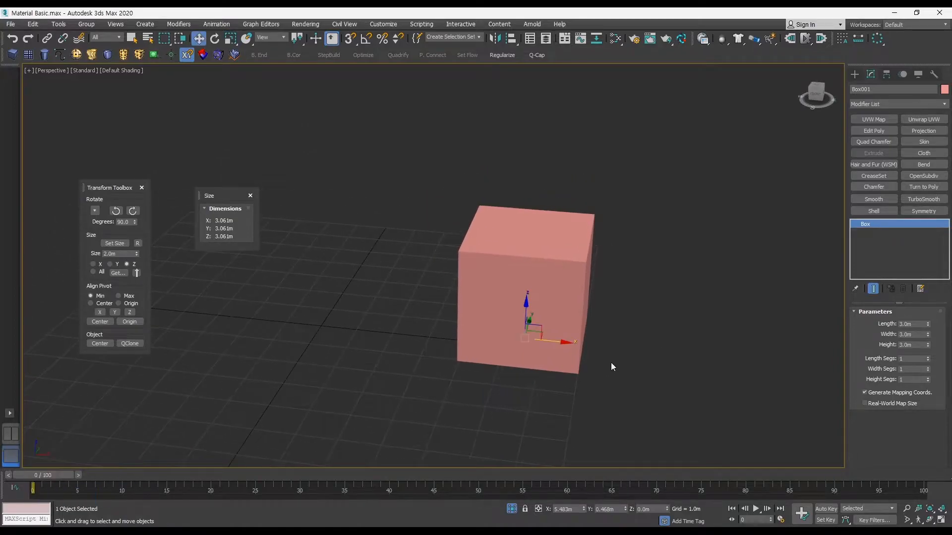
{"action": "left_click_drag", "start_coordinate": [639, 383], "coordinate": [466, 291]}
{"action": "middle_click_drag", "start_coordinate": [577, 328], "coordinate": [547, 338], "text": "alt"}
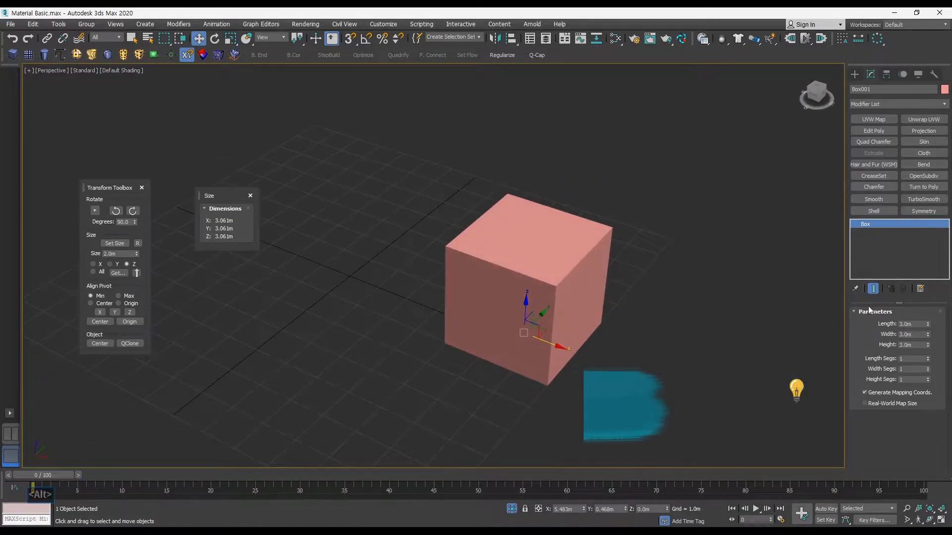
{"action": "middle_click_drag", "start_coordinate": [690, 326], "coordinate": [689, 324]}
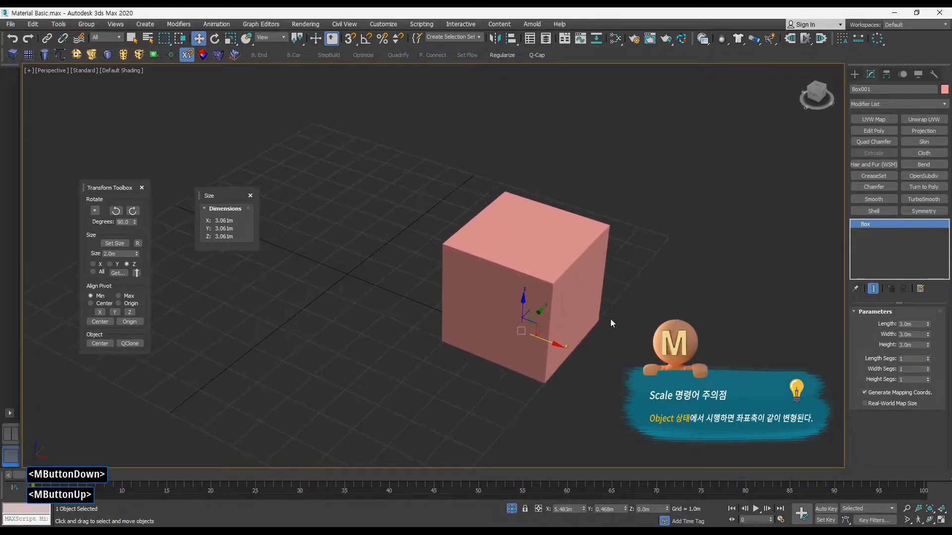
{"action": "middle_click_drag", "start_coordinate": [546, 309], "coordinate": [496, 285], "text": "ctrl+alt"}
Reset the box's scale transform and set its size to 3 m on all axes.
{"action": "left_click", "coordinate": [138, 243]}
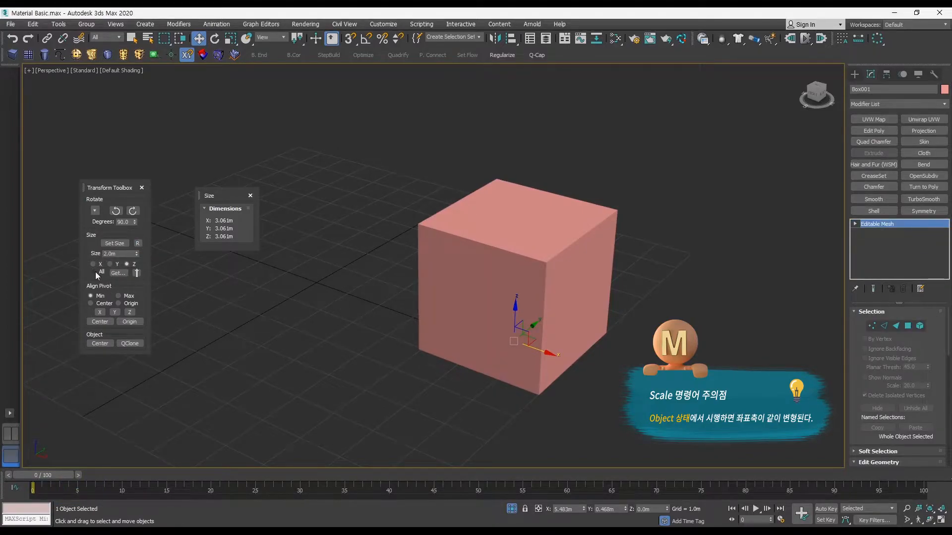
{"action": "left_click_drag", "start_coordinate": [119, 256], "coordinate": [96, 257]}
{"action": "left_click", "coordinate": [117, 245]}
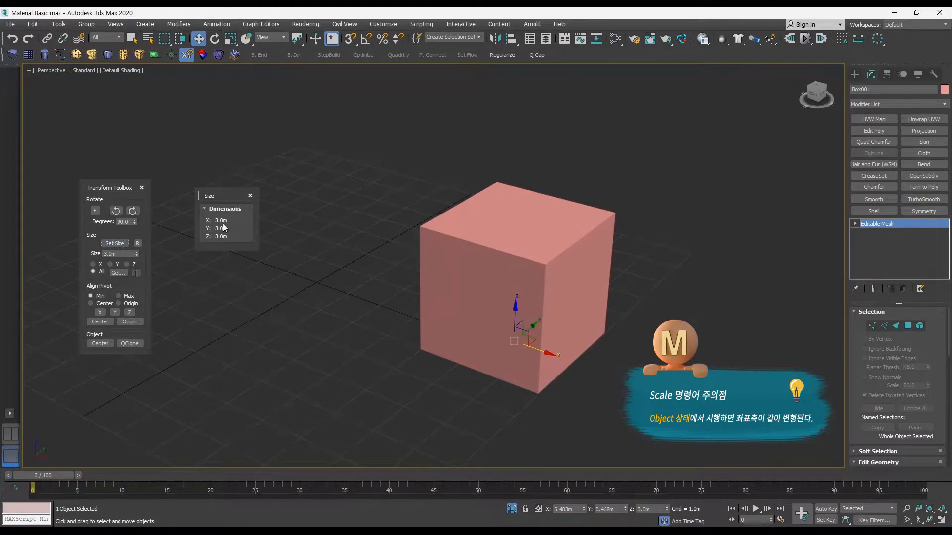
{"action": "middle_click_drag", "start_coordinate": [620, 317], "coordinate": [572, 333], "text": "alt"}
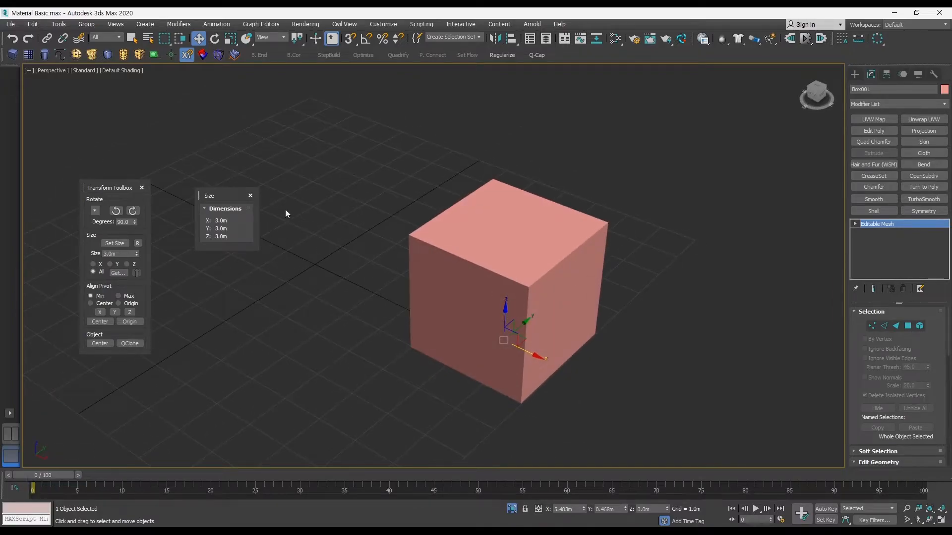
Close the Size readout and move the Transform Toolbox out of the working area.
{"action": "left_click", "coordinate": [250, 196]}
{"action": "left_click_drag", "start_coordinate": [110, 189], "coordinate": [755, 146]}
{"action": "middle_click_drag", "start_coordinate": [581, 278], "coordinate": [569, 292], "text": "alt"}
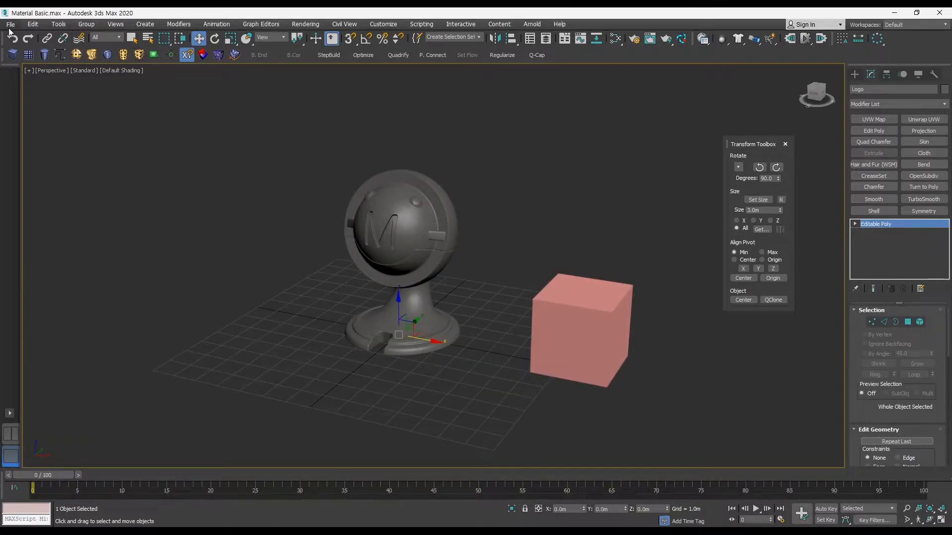
Save the scene under the new name "Material Basic WIP.max" in the Chapter.5 folder.
{"action": "left_click", "coordinate": [10, 24]}
{"action": "left_click", "coordinate": [29, 120]}
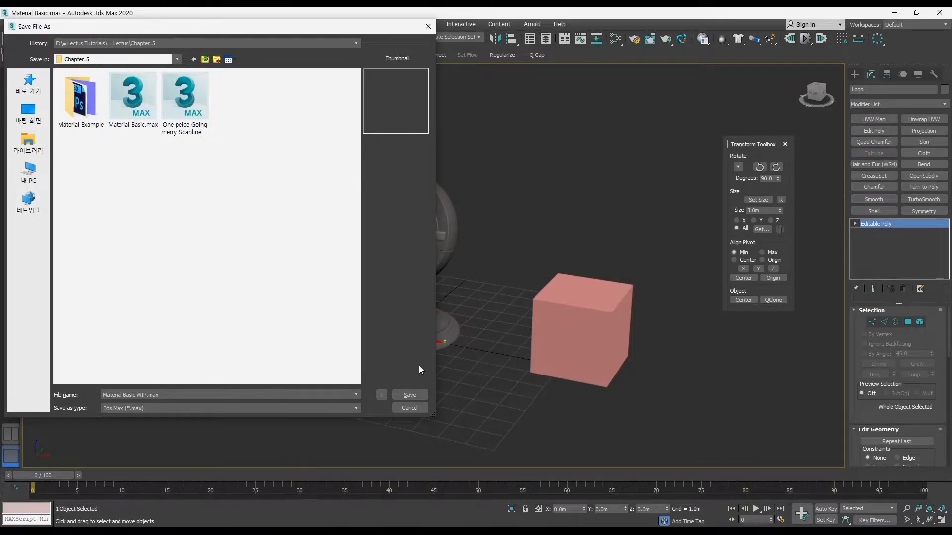
{"action": "left_click", "coordinate": [411, 397]}
{"action": "middle_click_drag", "start_coordinate": [480, 365], "coordinate": [461, 358], "text": "ctrl+alt"}
{"action": "left_click_drag", "start_coordinate": [484, 374], "coordinate": [363, 323]}
{"action": "middle_click_drag", "start_coordinate": [363, 325], "coordinate": [466, 371], "text": "alt"}
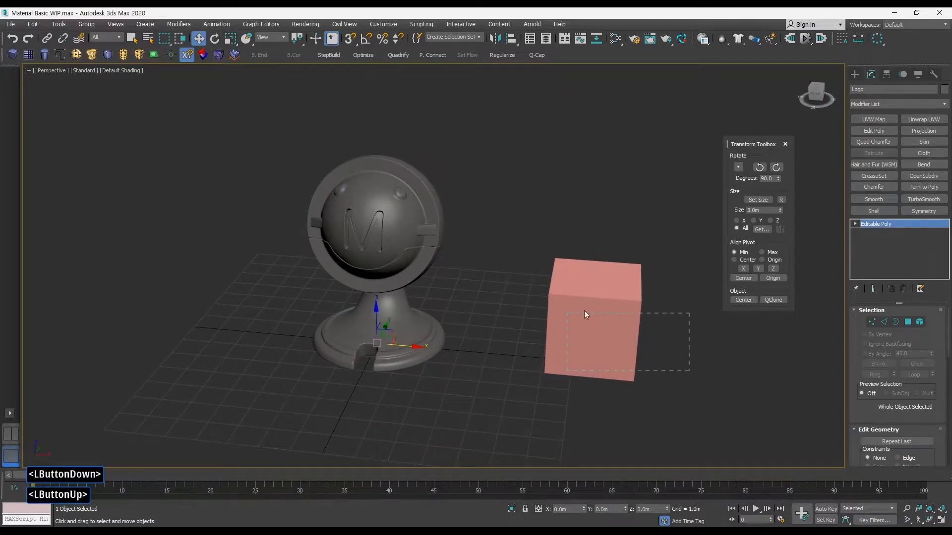
{"action": "left_click_drag", "start_coordinate": [632, 361], "coordinate": [565, 354]}
{"action": "middle_click_drag", "start_coordinate": [607, 353], "coordinate": [598, 389], "text": "alt"}
{"action": "left_click_drag", "start_coordinate": [598, 388], "coordinate": [552, 343]}
{"action": "middle_click_drag", "start_coordinate": [578, 343], "coordinate": [575, 328], "text": "ctrl+alt"}
{"action": "middle_click_drag", "start_coordinate": [574, 335], "coordinate": [570, 348]}
{"action": "middle_click_drag", "start_coordinate": [573, 341], "coordinate": [580, 344]}
{"action": "left_click_drag", "start_coordinate": [609, 389], "coordinate": [494, 344]}
{"action": "middle_click_drag", "start_coordinate": [550, 360], "coordinate": [554, 365]}
{"action": "left_click_drag", "start_coordinate": [614, 404], "coordinate": [544, 366]}
{"action": "middle_click_drag", "start_coordinate": [555, 362], "coordinate": [541, 359]}
{"action": "middle_click_drag", "start_coordinate": [541, 360], "coordinate": [539, 345], "text": "ctrl+alt"}
{"action": "left_click_drag", "start_coordinate": [620, 403], "coordinate": [533, 367]}
{"action": "middle_click_drag", "start_coordinate": [538, 365], "coordinate": [479, 323], "text": "alt"}
{"action": "middle_click_drag", "start_coordinate": [479, 322], "coordinate": [466, 323], "text": "alt"}
{"action": "middle_click_drag", "start_coordinate": [466, 322], "coordinate": [469, 325]}
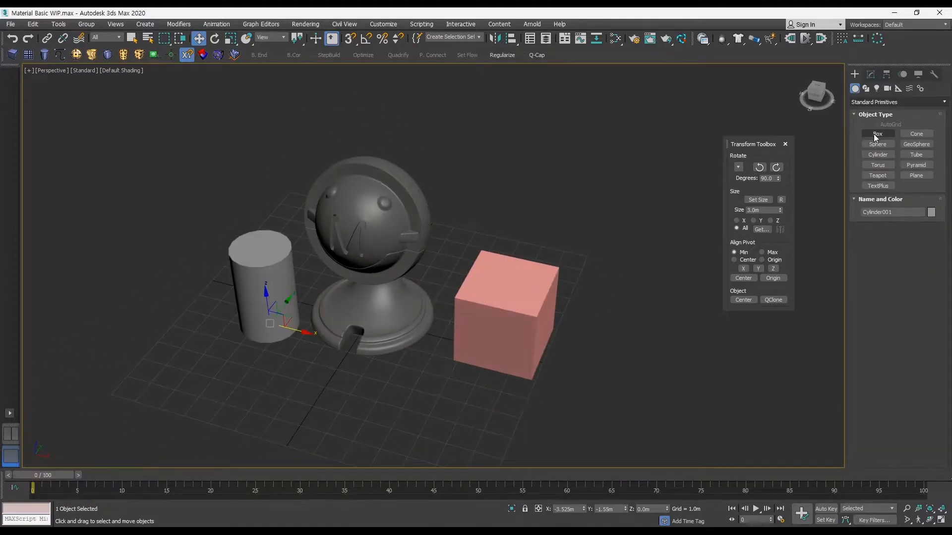
Create a standard sphere beside the box and turn on edged faces in the viewport.
{"action": "left_click", "coordinate": [878, 145]}
{"action": "left_click_drag", "start_coordinate": [615, 347], "coordinate": [659, 317]}
{"action": "middle_click_drag", "start_coordinate": [650, 316], "coordinate": [614, 337]}
{"action": "key", "text": "F3"}
{"action": "key", "text": "F4"}
{"action": "middle_click_drag", "start_coordinate": [614, 337], "coordinate": [645, 347], "text": "ctrl+alt"}
{"action": "middle_click_drag", "start_coordinate": [645, 347], "coordinate": [528, 345]}
{"action": "key", "text": "w"}
Examine the sphere's edge layout and poles up close and delete the sphere.
{"action": "middle_click_drag", "start_coordinate": [554, 310], "coordinate": [594, 308], "text": "ctrl+alt"}
{"action": "middle_click_drag", "start_coordinate": [651, 342], "coordinate": [505, 203], "text": "alt"}
{"action": "scroll", "coordinate": [587, 329], "scroll_direction": "up", "scroll_amount": 3}
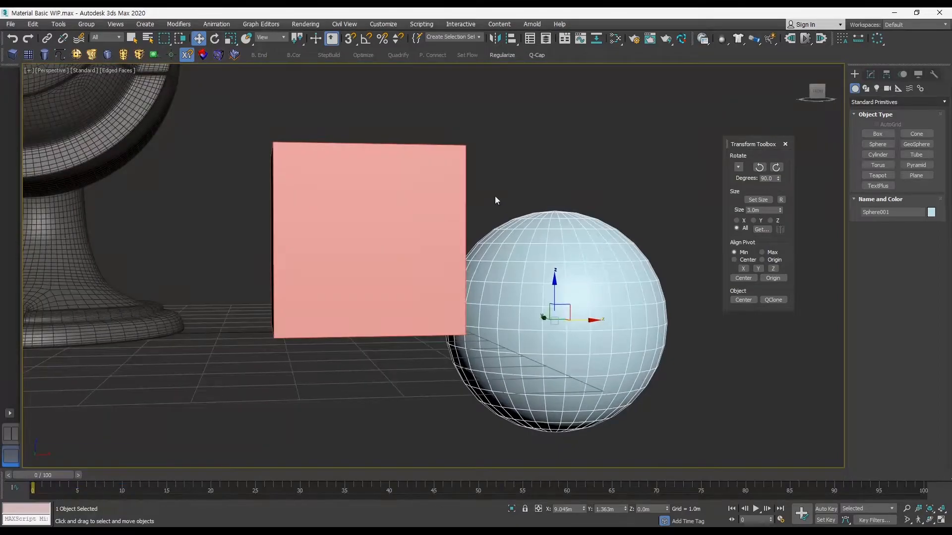
{"action": "middle_click_drag", "start_coordinate": [641, 293], "coordinate": [582, 328], "text": "alt"}
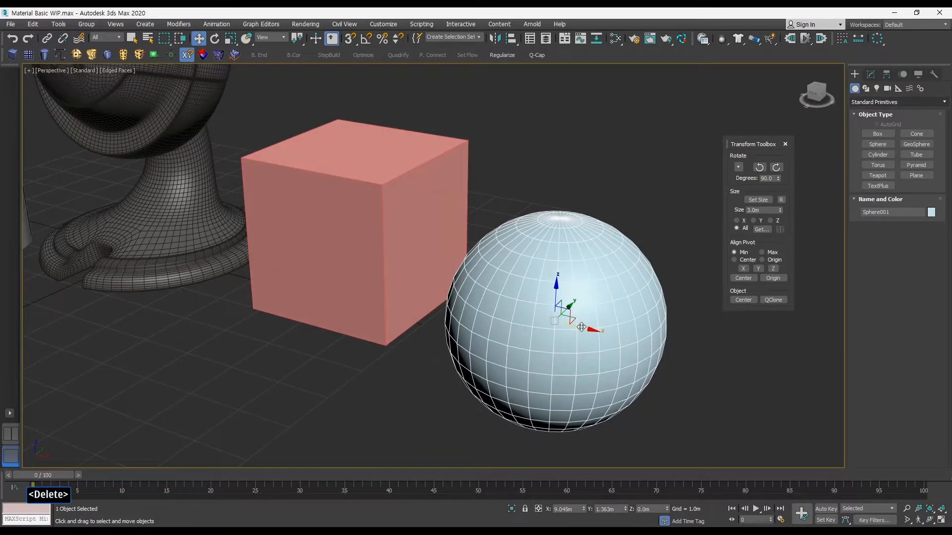
{"action": "key", "text": "Delete"}
Clone the box along the X axis as one independent copy named Box002.
{"action": "left_click_drag", "start_coordinate": [477, 338], "coordinate": [416, 295]}
{"action": "middle_click_drag", "start_coordinate": [414, 295], "coordinate": [416, 317], "text": "ctrl+alt"}
{"action": "middle_click_drag", "start_coordinate": [416, 309], "coordinate": [464, 314]}
{"action": "left_click_drag", "start_coordinate": [454, 302], "coordinate": [590, 325], "text": "shift"}
{"action": "left_click", "coordinate": [483, 314]}
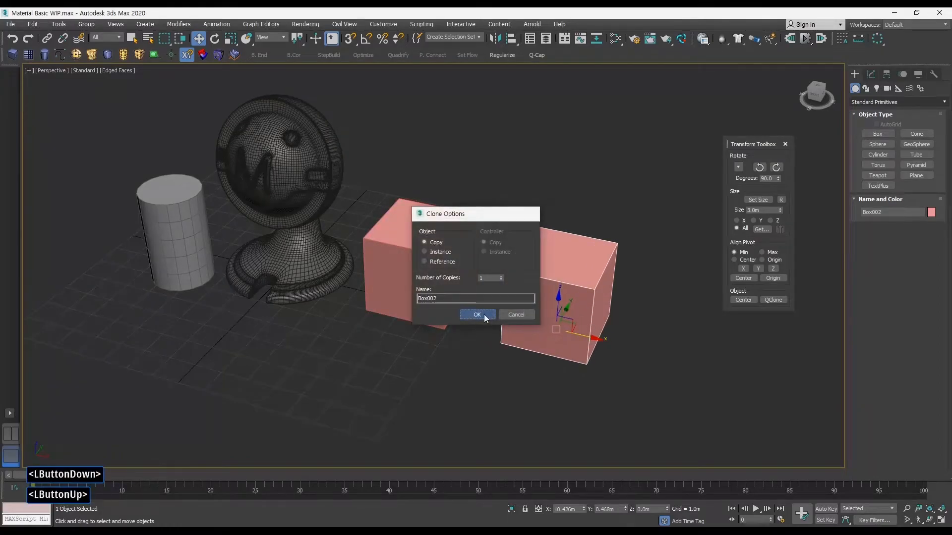
Convert the copied box to an editable poly and apply GeoPoly to all six polygons.
{"action": "middle_click_drag", "start_coordinate": [593, 289], "coordinate": [604, 297]}
{"action": "key", "text": "ctrl+a"}
{"action": "middle_click_drag", "start_coordinate": [605, 297], "coordinate": [602, 299]}
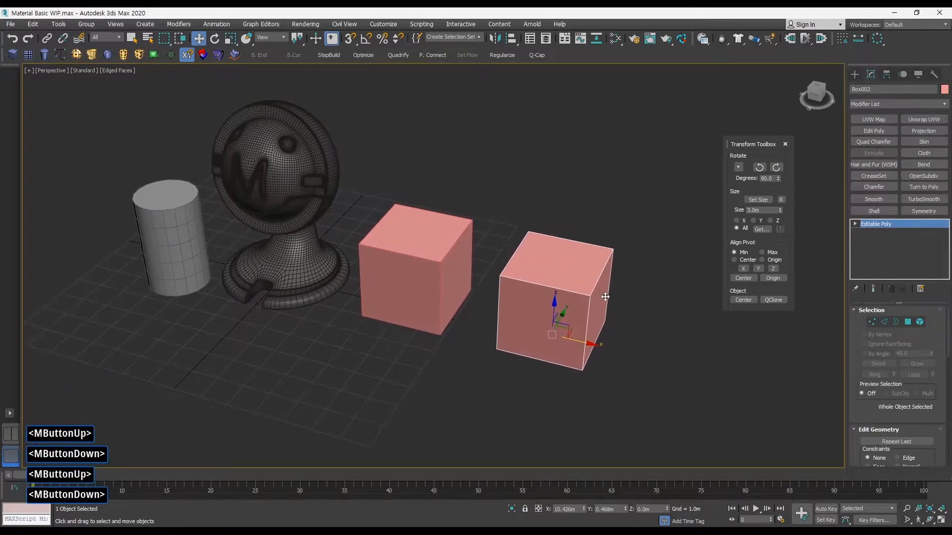
{"action": "key", "text": "4"}
{"action": "left_click_drag", "start_coordinate": [451, 192], "coordinate": [716, 381]}
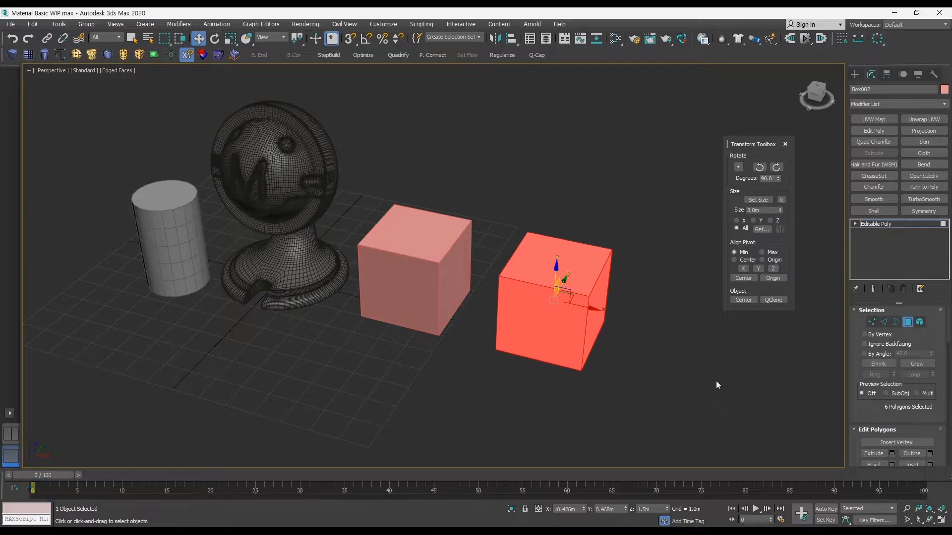
{"action": "key", "text": "ctrl+minus"}
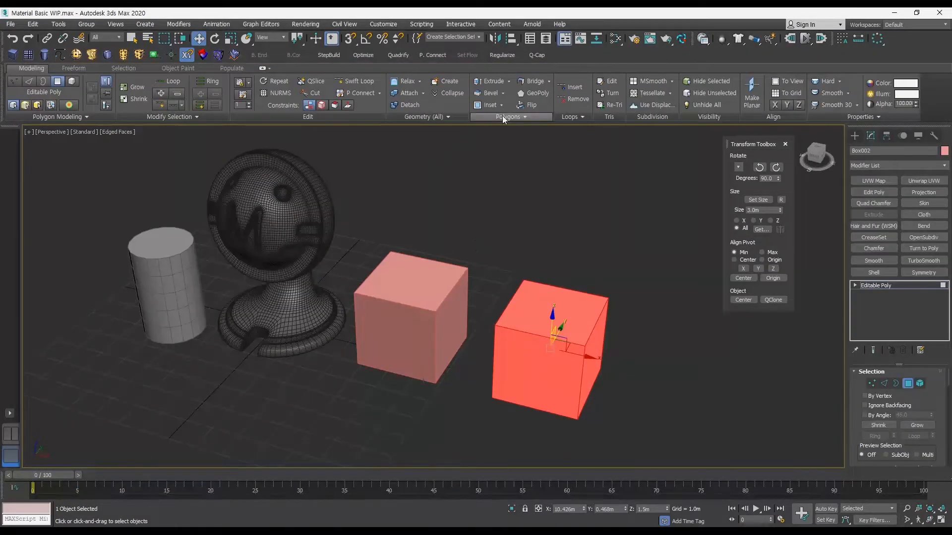
{"action": "left_click", "coordinate": [544, 95]}
{"action": "middle_click_drag", "start_coordinate": [631, 323], "coordinate": [625, 314]}
{"action": "left_click", "coordinate": [876, 286]}
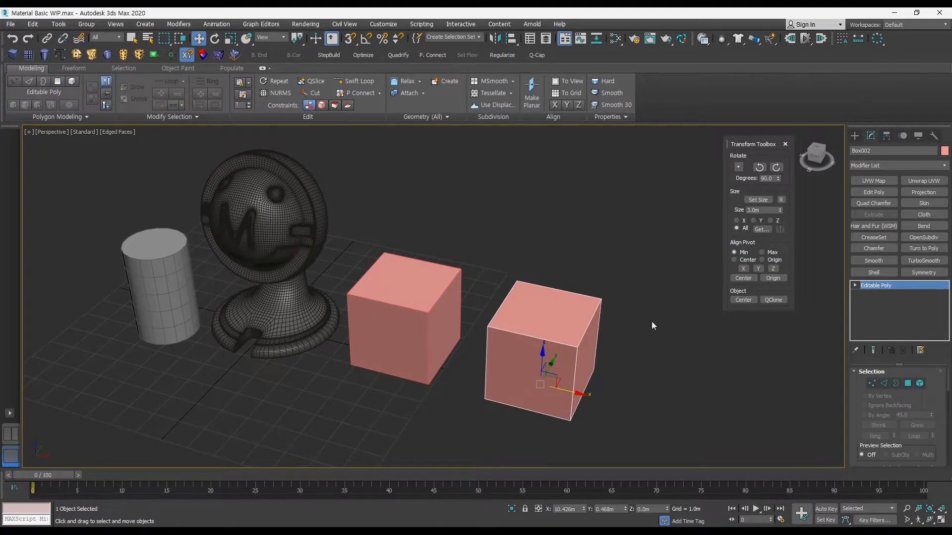
Apply TurboSmooth with 3 iterations to the copied box and round it into a sphere.
{"action": "left_click", "coordinate": [923, 262]}
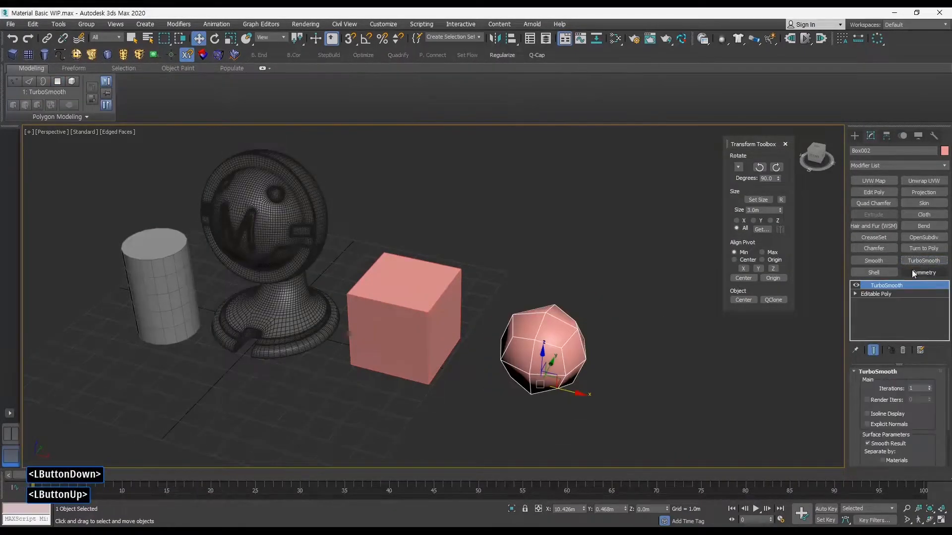
{"action": "left_click", "coordinate": [930, 388]}
{"action": "left_click", "coordinate": [930, 387]}
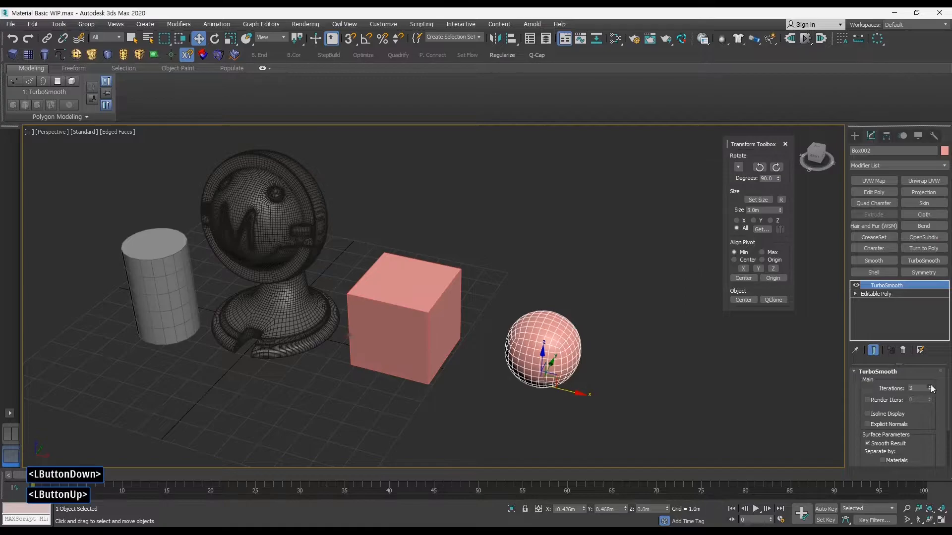
{"action": "middle_click_drag", "start_coordinate": [605, 360], "coordinate": [602, 333], "text": "alt"}
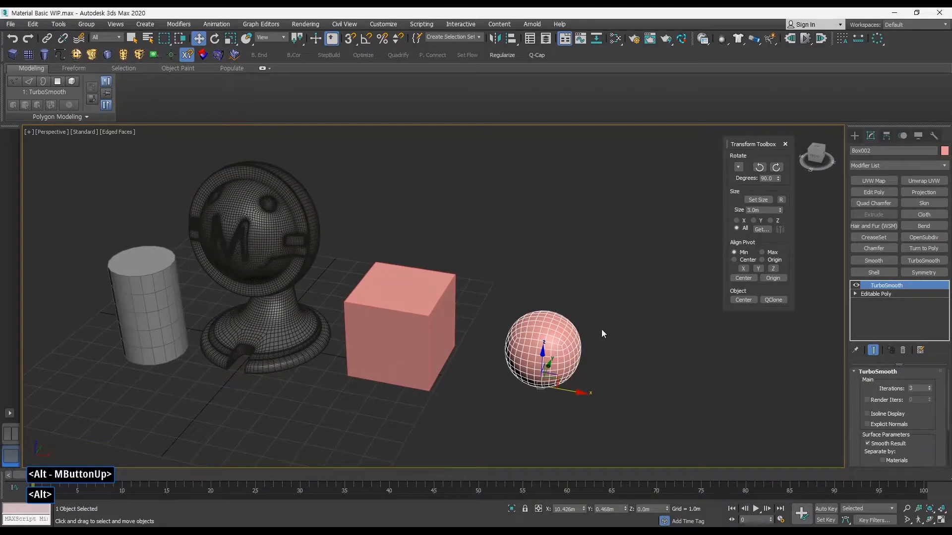
{"action": "left_click", "coordinate": [77, 56]}
{"action": "middle_click_drag", "start_coordinate": [674, 318], "coordinate": [690, 346], "text": "alt"}
{"action": "key", "text": "ctrl+e"}
{"action": "key", "text": "w"}
Select the cylinder, box and sphere together and set their object color to the custom dark gray.
{"action": "middle_click_drag", "start_coordinate": [631, 354], "coordinate": [649, 350]}
{"action": "left_click_drag", "start_coordinate": [690, 412], "coordinate": [454, 304]}
{"action": "left_click", "coordinate": [140, 299], "text": "ctrl"}
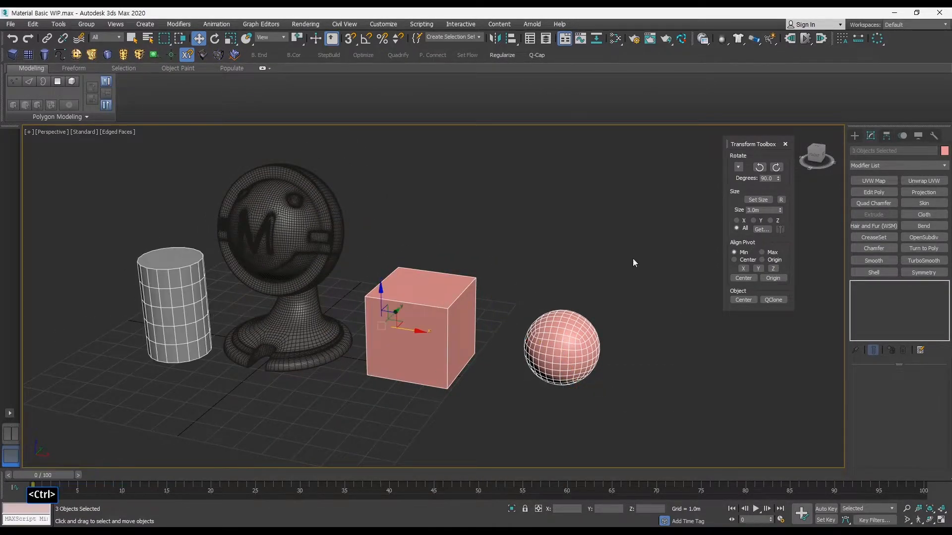
{"action": "left_click", "coordinate": [941, 152]}
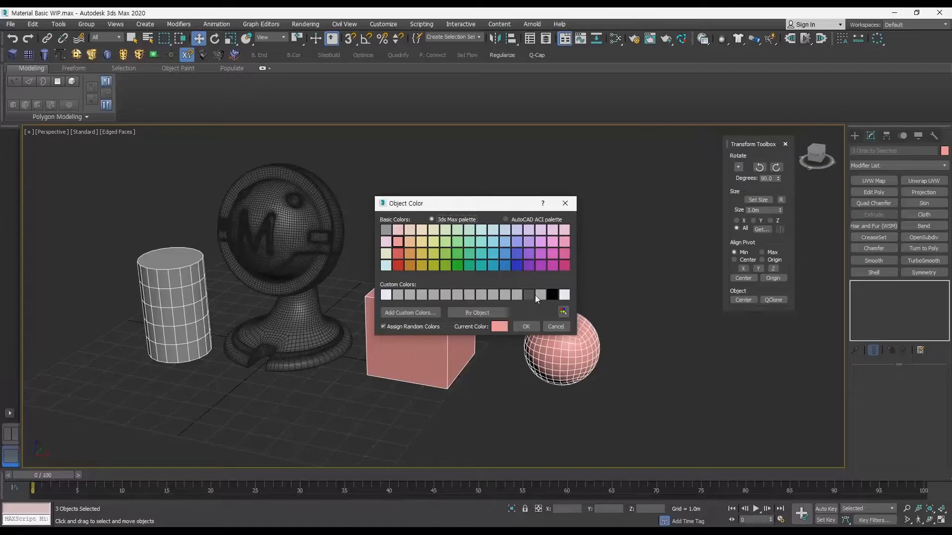
{"action": "left_click", "coordinate": [524, 330]}
{"action": "left_click", "coordinate": [641, 389]}
Set the number of sides on the cylinder to 32.
{"action": "left_click", "coordinate": [593, 368]}
{"action": "middle_click_drag", "start_coordinate": [594, 367], "coordinate": [531, 354], "text": "ctrl+alt"}
{"action": "left_click", "coordinate": [472, 333]}
{"action": "middle_click_drag", "start_coordinate": [471, 333], "coordinate": [530, 340]}
{"action": "left_click", "coordinate": [254, 317]}
{"action": "mouse_move", "coordinate": [285, 328]}
{"action": "middle_mouse_down"}
{"action": "mouse_move", "coordinate": [295, 335]}
{"action": "mouse_move", "coordinate": [296, 318]}
{"action": "middle_mouse_up"}
{"action": "middle_click_drag", "start_coordinate": [292, 322], "coordinate": [837, 391], "text": "alt"}
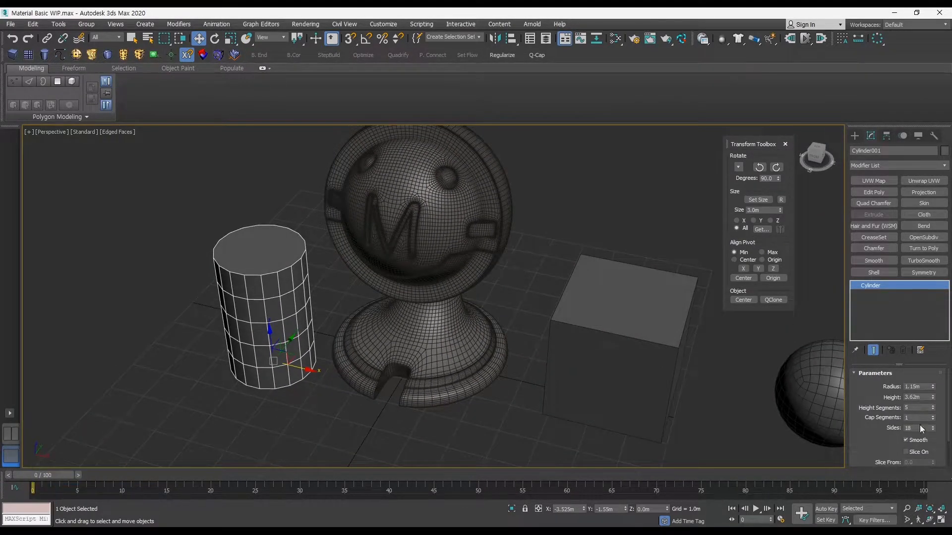
{"action": "type", "text": "32"}
{"action": "key", "text": "Return"}
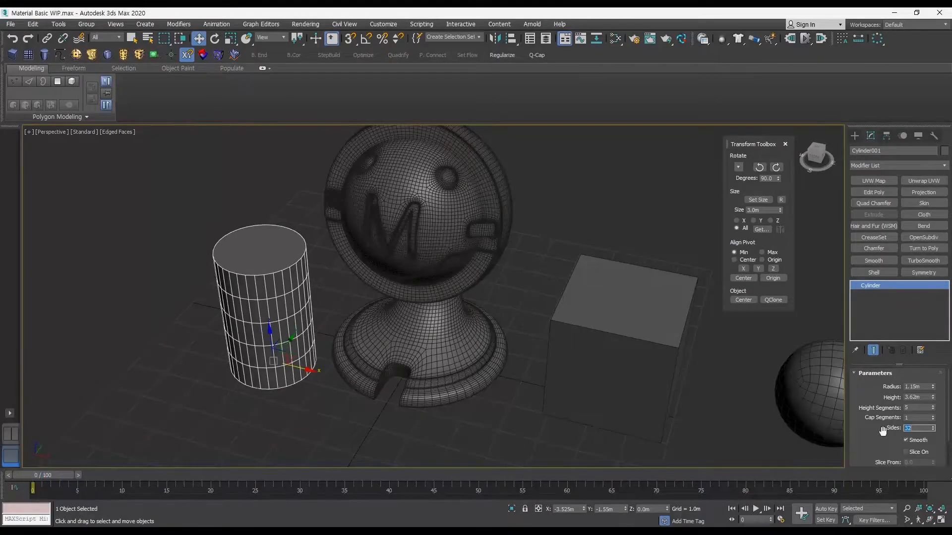
Add a Chamfer modifier to the box beside the material ball.
{"action": "left_click", "coordinate": [682, 294]}
{"action": "middle_click_drag", "start_coordinate": [682, 294], "coordinate": [626, 268]}
{"action": "middle_click_drag", "start_coordinate": [604, 315], "coordinate": [742, 277], "text": "ctrl+alt"}
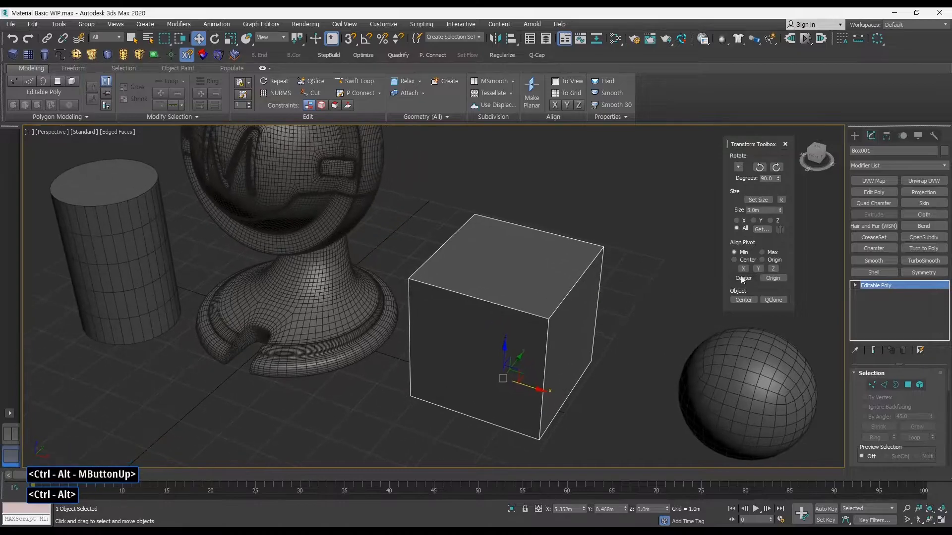
{"action": "left_click", "coordinate": [890, 248]}
{"action": "middle_click_drag", "start_coordinate": [607, 328], "coordinate": [718, 305], "text": "alt"}
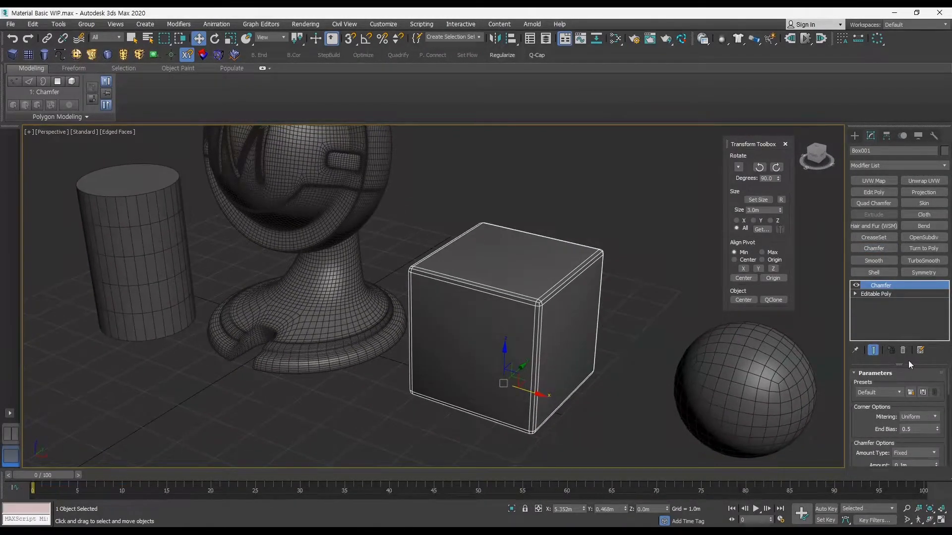
{"action": "middle_click_drag", "start_coordinate": [639, 347], "coordinate": [622, 344]}
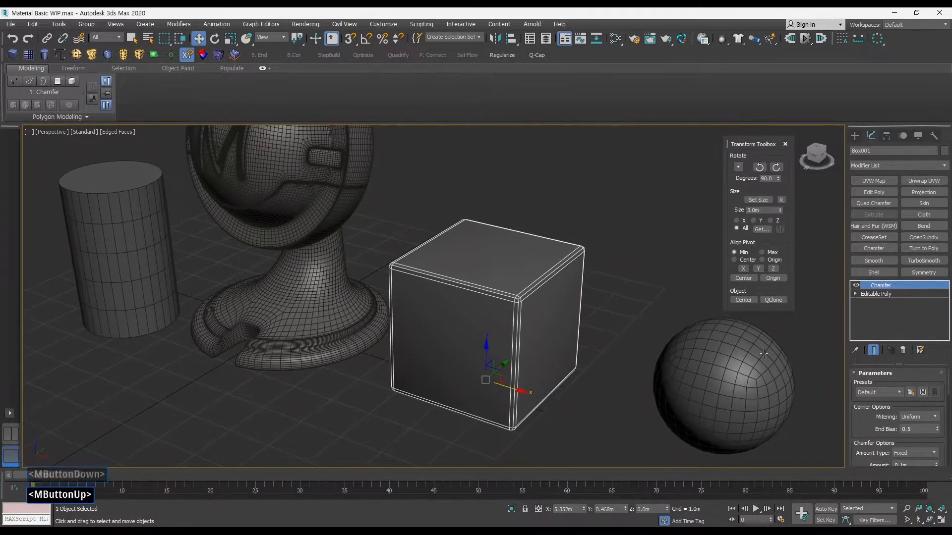
Set the box's chamfer amount to about 0.163 m with 4 segments and turn off edged faces.
{"action": "left_click_drag", "start_coordinate": [869, 414], "coordinate": [857, 357]}
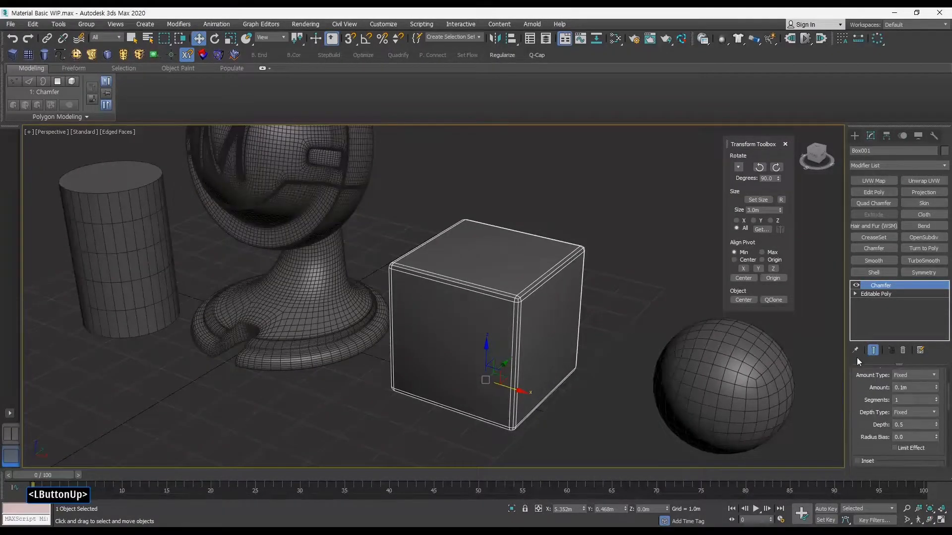
{"action": "left_click", "coordinate": [937, 399]}
{"action": "middle_click_drag", "start_coordinate": [535, 361], "coordinate": [568, 326], "text": "ctrl+alt"}
{"action": "left_click_drag", "start_coordinate": [876, 377], "coordinate": [862, 392]}
{"action": "mouse_move", "coordinate": [934, 392]}
{"action": "left_mouse_down"}
{"action": "mouse_move", "coordinate": [940, 370]}
{"action": "mouse_move", "coordinate": [934, 389]}
{"action": "left_mouse_up"}
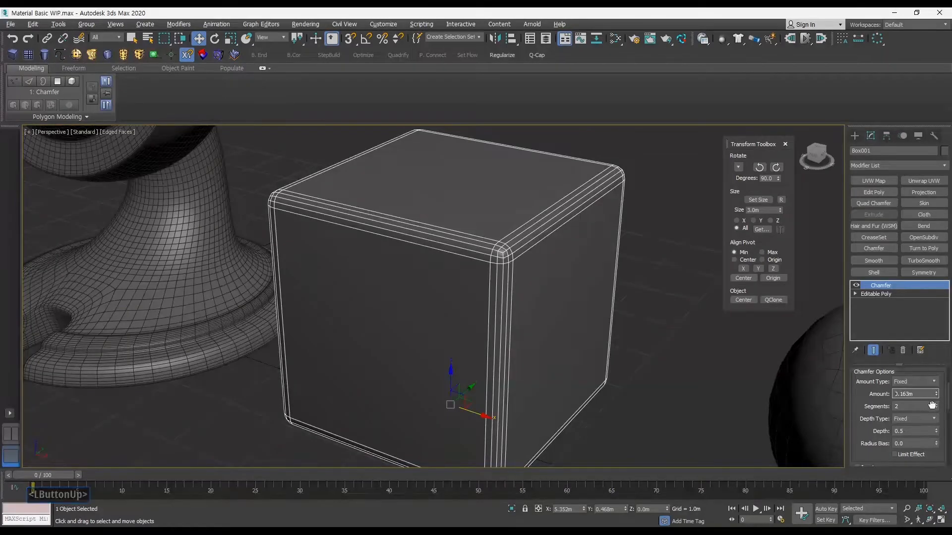
{"action": "left_click", "coordinate": [935, 404]}
{"action": "left_click", "coordinate": [936, 404]}
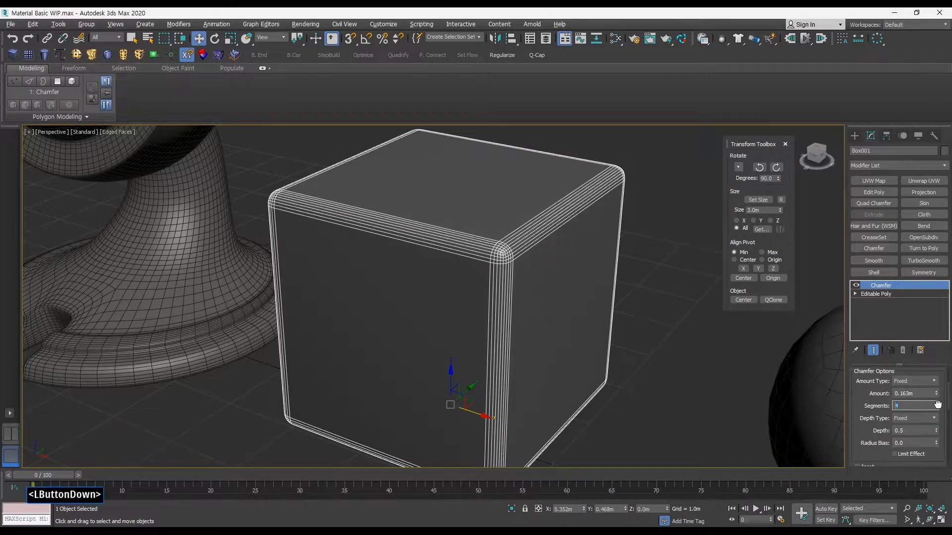
{"action": "mouse_move", "coordinate": [664, 370]}
{"action": "middle_mouse_down", "text": "ctrl+alt"}
{"action": "mouse_move", "coordinate": [628, 356]}
{"action": "mouse_move", "coordinate": [640, 349]}
{"action": "mouse_move", "coordinate": [624, 295]}
{"action": "mouse_move", "coordinate": [574, 322]}
{"action": "mouse_move", "coordinate": [483, 314]}
{"action": "mouse_move", "coordinate": [483, 295]}
{"action": "mouse_move", "coordinate": [634, 319]}
{"action": "mouse_move", "coordinate": [603, 333]}
{"action": "middle_mouse_up", "text": "ctrl+alt"}
{"action": "key", "text": "F4"}
{"action": "middle_click_drag", "start_coordinate": [602, 334], "coordinate": [614, 329], "text": "alt"}
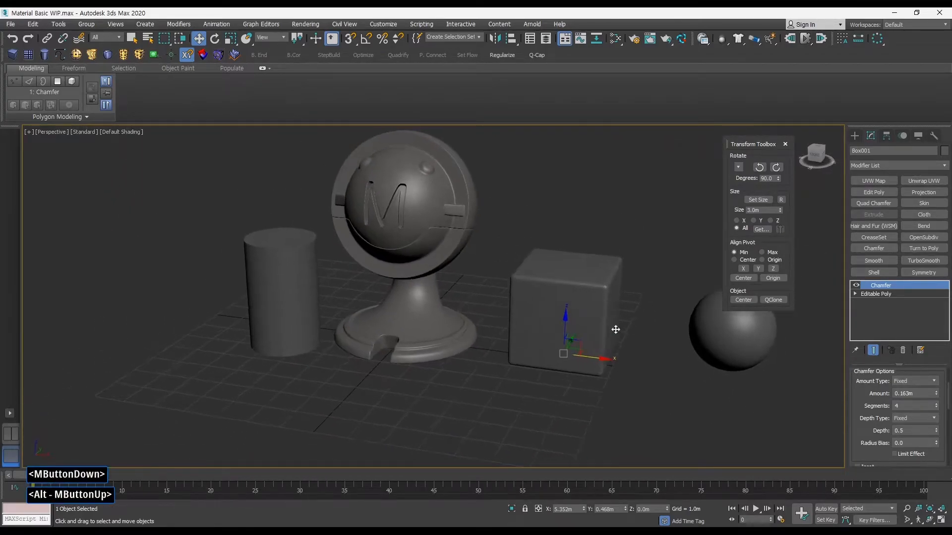
Try collapsing the box and chamfering the cylinder separately, and undo these changes to restore the box's Chamfer modifier.
{"action": "key", "text": "ctrl+a"}
{"action": "key", "text": "w"}
{"action": "middle_click_drag", "start_coordinate": [685, 363], "coordinate": [650, 365]}
{"action": "left_click", "coordinate": [663, 335]}
{"action": "left_click", "coordinate": [230, 293]}
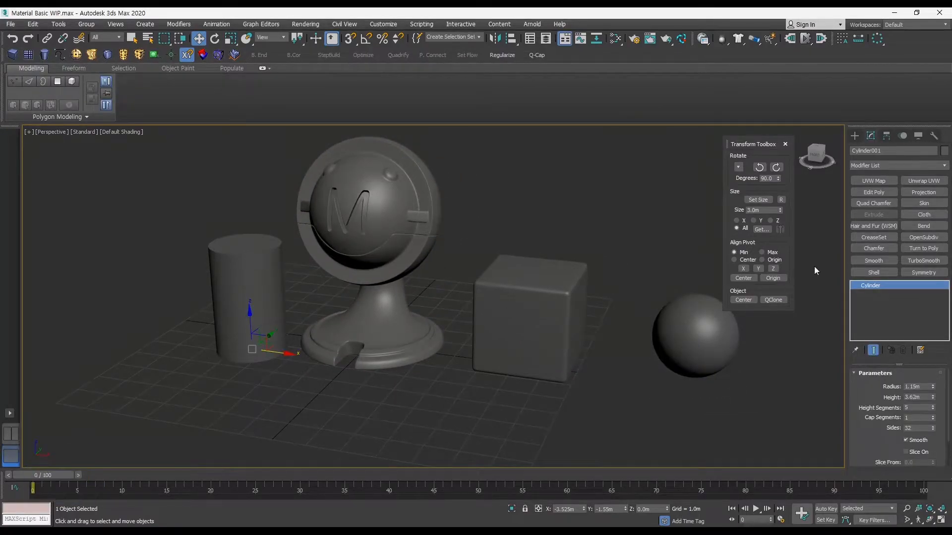
{"action": "left_click", "coordinate": [881, 250]}
{"action": "key", "text": "ctrl+a"}
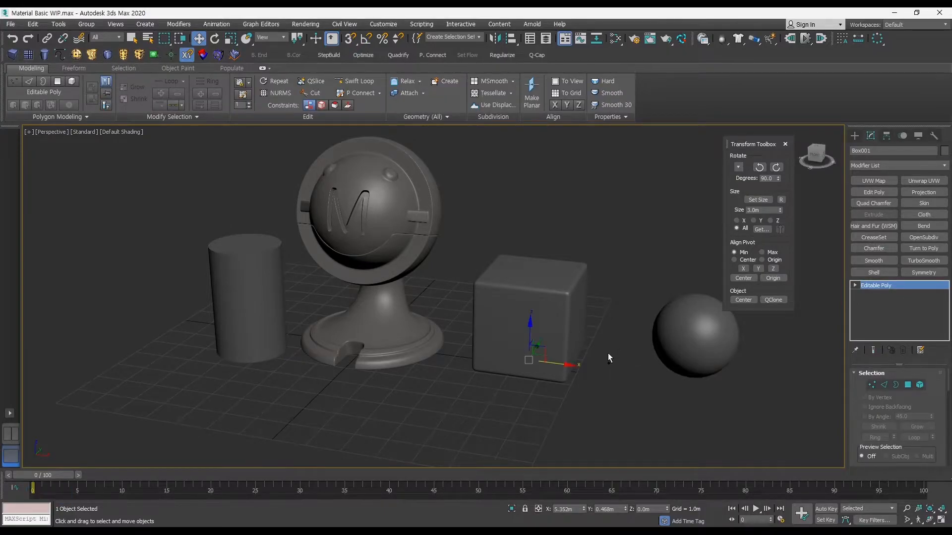
{"action": "key", "text": "ctrl+z"}
Try transferring the box's Chamfer modifier directly onto the cylinder and remove it from the cylinder's stack.
{"action": "right_click", "coordinate": [884, 287]}
{"action": "key", "text": "Escape"}
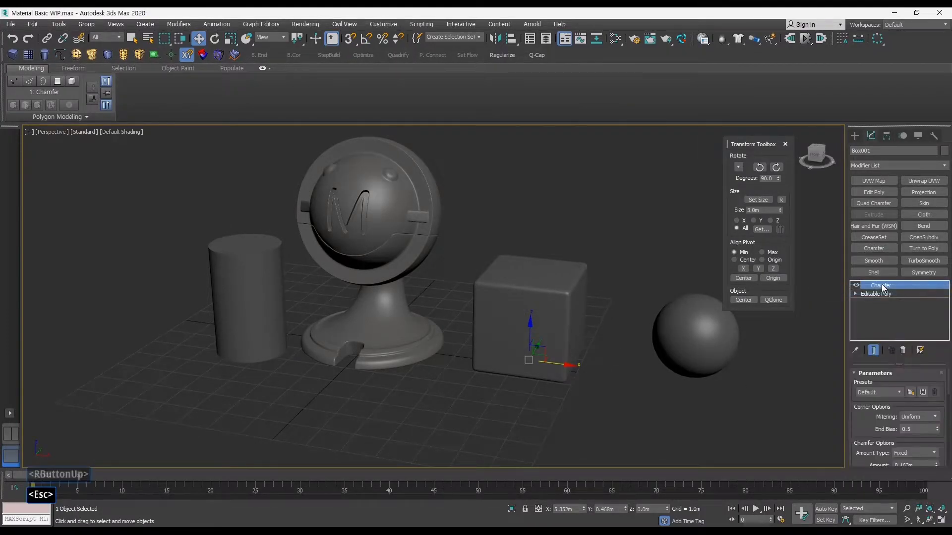
{"action": "left_click_drag", "start_coordinate": [884, 288], "coordinate": [281, 312]}
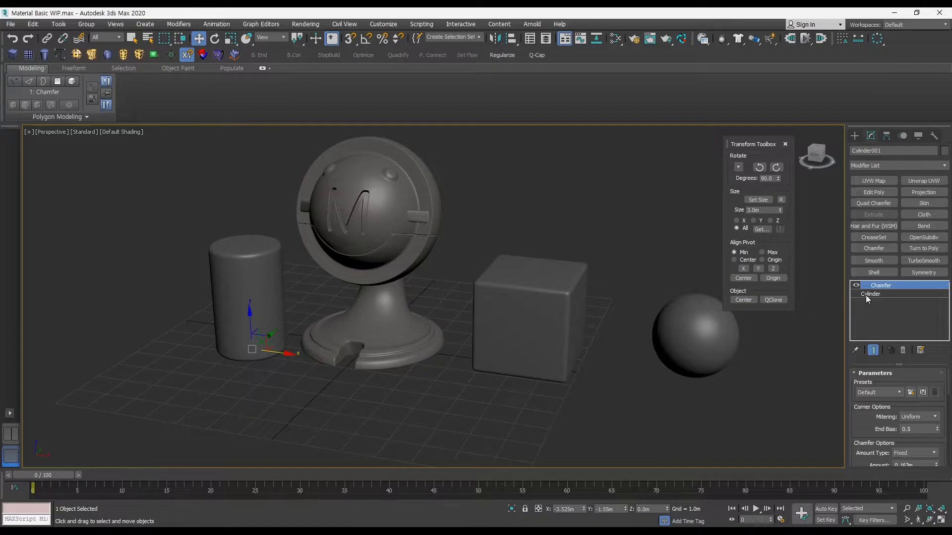
{"action": "right_click_drag", "start_coordinate": [891, 287], "coordinate": [905, 300]}
Copy the Chamfer modifier from the box and paste it onto the cylinder's modifier stack.
{"action": "left_click", "coordinate": [571, 342]}
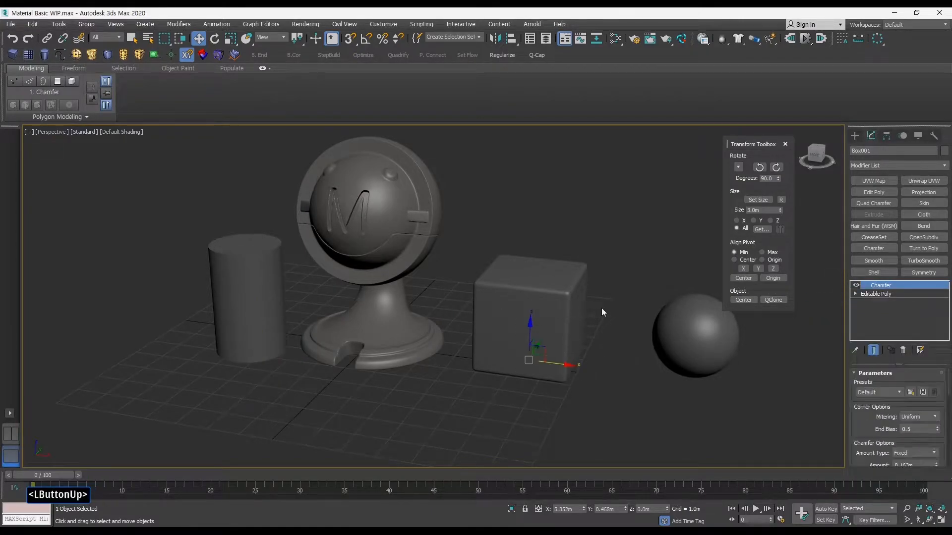
{"action": "right_click", "coordinate": [874, 288]}
{"action": "left_click", "coordinate": [842, 328]}
{"action": "left_click", "coordinate": [267, 297]}
{"action": "right_click", "coordinate": [882, 297]}
{"action": "left_click", "coordinate": [887, 331]}
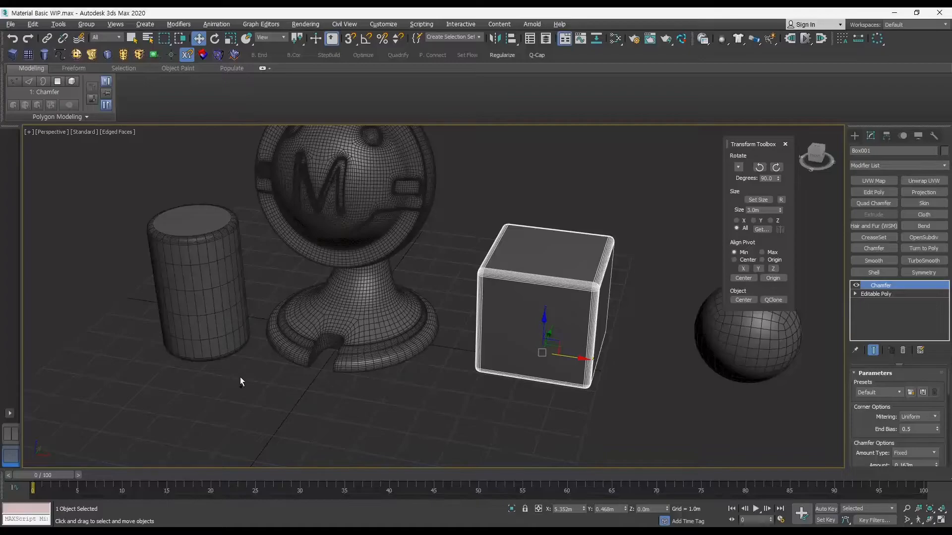
Collapse the cylinder, the box and the sphere to editable polys.
{"action": "left_click", "coordinate": [241, 347], "text": "ctrl"}
{"action": "middle_click_drag", "start_coordinate": [394, 339], "coordinate": [361, 343], "text": "ctrl+alt"}
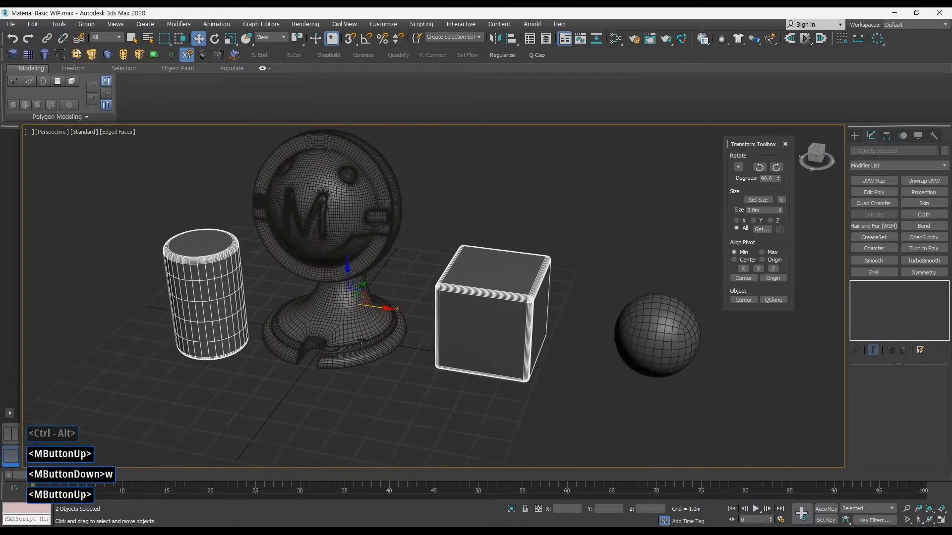
{"action": "left_click", "coordinate": [657, 338]}
{"action": "middle_click_drag", "start_coordinate": [657, 337], "coordinate": [659, 342], "text": "ctrl+alt"}
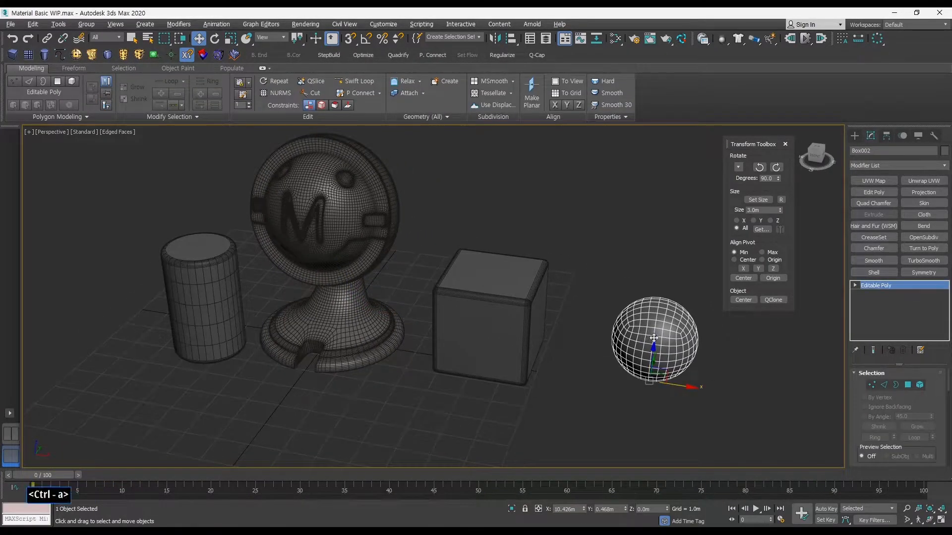
{"action": "left_click", "coordinate": [740, 405]}
{"action": "middle_click_drag", "start_coordinate": [701, 395], "coordinate": [703, 395], "text": "alt"}
Move the sphere in front of the material ball, close to its base.
{"action": "left_click", "coordinate": [670, 347]}
{"action": "middle_click_drag", "start_coordinate": [670, 347], "coordinate": [645, 372], "text": "alt"}
{"action": "left_click_drag", "start_coordinate": [672, 365], "coordinate": [451, 315]}
{"action": "middle_click_drag", "start_coordinate": [520, 328], "coordinate": [528, 369]}
Move the box back to about X 4.95 m, Y 2.85 m and reposition the cylinder behind the material ball's other side.
{"action": "left_click", "coordinate": [588, 311]}
{"action": "left_click_drag", "start_coordinate": [599, 340], "coordinate": [627, 303]}
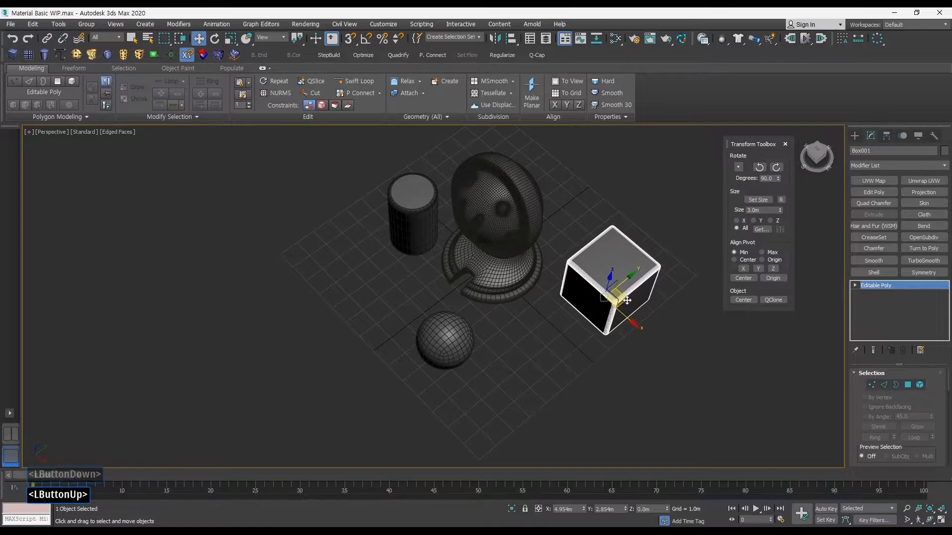
{"action": "middle_click_drag", "start_coordinate": [441, 264], "coordinate": [433, 302]}
{"action": "left_click_drag", "start_coordinate": [387, 256], "coordinate": [387, 255]}
{"action": "left_click_drag", "start_coordinate": [419, 307], "coordinate": [497, 248]}
{"action": "middle_click_drag", "start_coordinate": [498, 248], "coordinate": [422, 288], "text": "alt"}
Create a ground plane larger than the grid beneath all the objects and center it at the origin.
{"action": "key", "text": "q"}
{"action": "key", "text": "q"}
{"action": "left_click", "coordinate": [28, 54]}
{"action": "left_click_drag", "start_coordinate": [251, 195], "coordinate": [614, 429]}
{"action": "key", "text": "w"}
{"action": "middle_click_drag", "start_coordinate": [614, 429], "coordinate": [751, 302], "text": "alt"}
{"action": "left_click", "coordinate": [750, 301]}
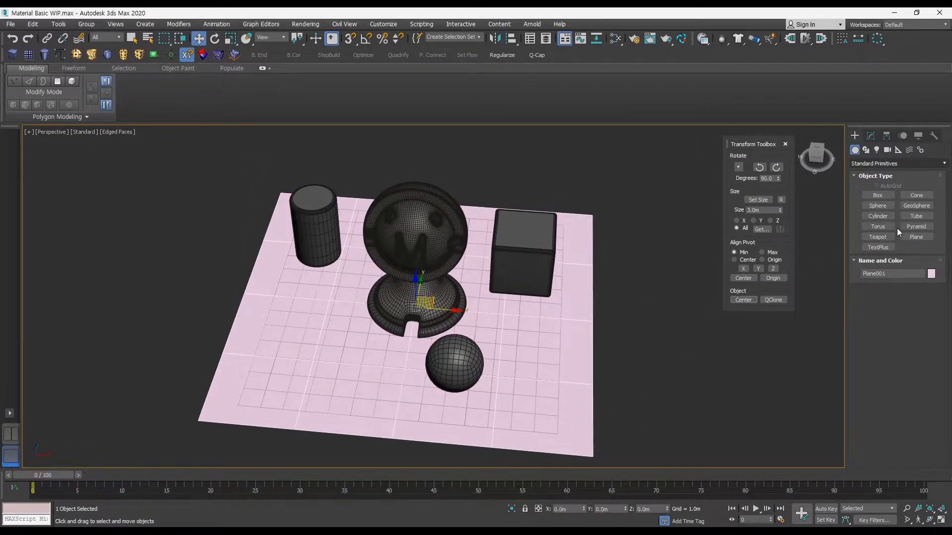
Set the ground plane's object color to the custom dark gray.
{"action": "left_click", "coordinate": [932, 274]}
{"action": "left_click", "coordinate": [530, 298]}
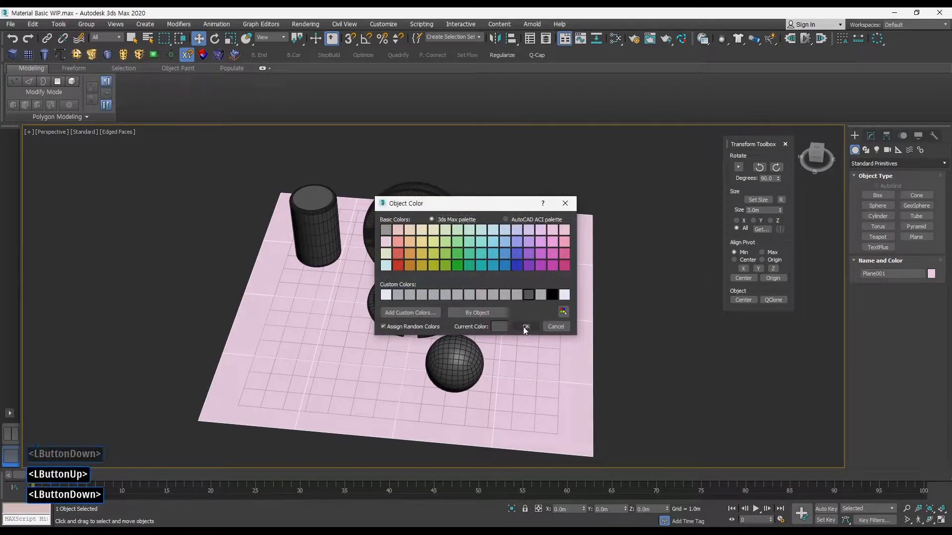
{"action": "left_click", "coordinate": [525, 325]}
{"action": "middle_click_drag", "start_coordinate": [649, 334], "coordinate": [586, 347], "text": "alt"}
{"action": "left_click", "coordinate": [586, 347]}
Switch to a maximized Front view and set the light creation category to Standard.
{"action": "key", "text": "alt+w"}
{"action": "middle_click", "coordinate": [540, 221]}
{"action": "key", "text": "alt+w"}
{"action": "middle_click_drag", "start_coordinate": [601, 253], "coordinate": [556, 306], "text": "ctrl+alt"}
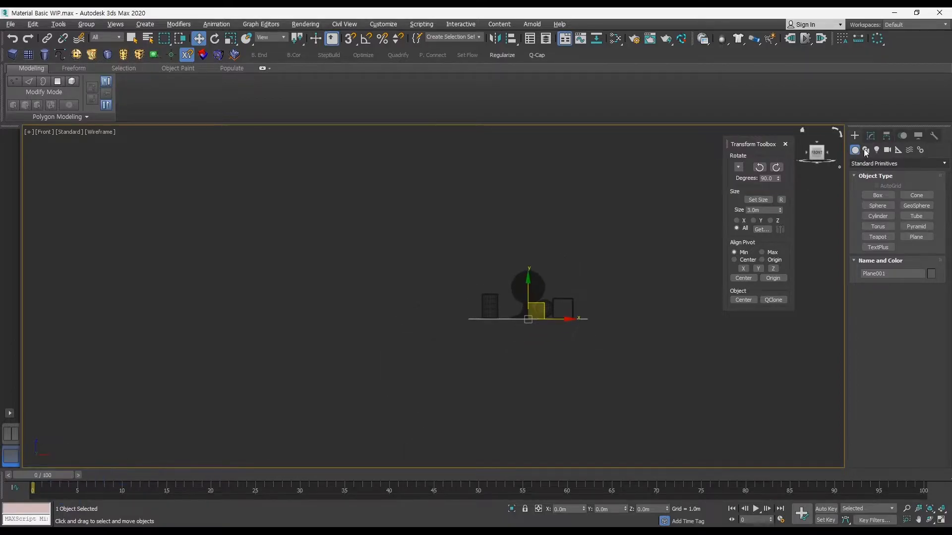
{"action": "left_click", "coordinate": [871, 136]}
{"action": "left_click", "coordinate": [856, 137]}
{"action": "left_click", "coordinate": [876, 149]}
{"action": "left_click", "coordinate": [885, 165]}
{"action": "left_click", "coordinate": [887, 163]}
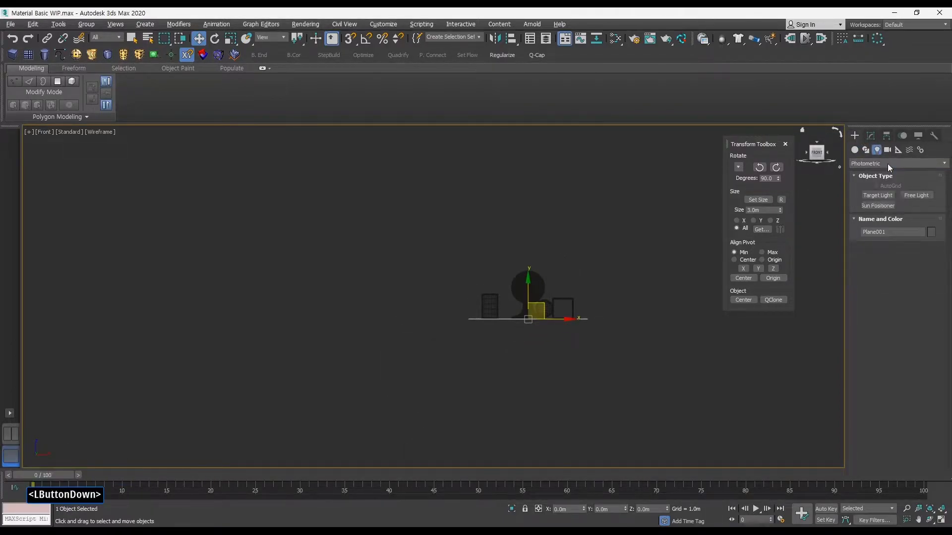
{"action": "left_click", "coordinate": [886, 163]}
{"action": "left_click", "coordinate": [872, 183]}
Place a target spotlight high to the right of the objects, aimed at the material ball from about 36.5 m.
{"action": "middle_click_drag", "start_coordinate": [638, 277], "coordinate": [565, 282]}
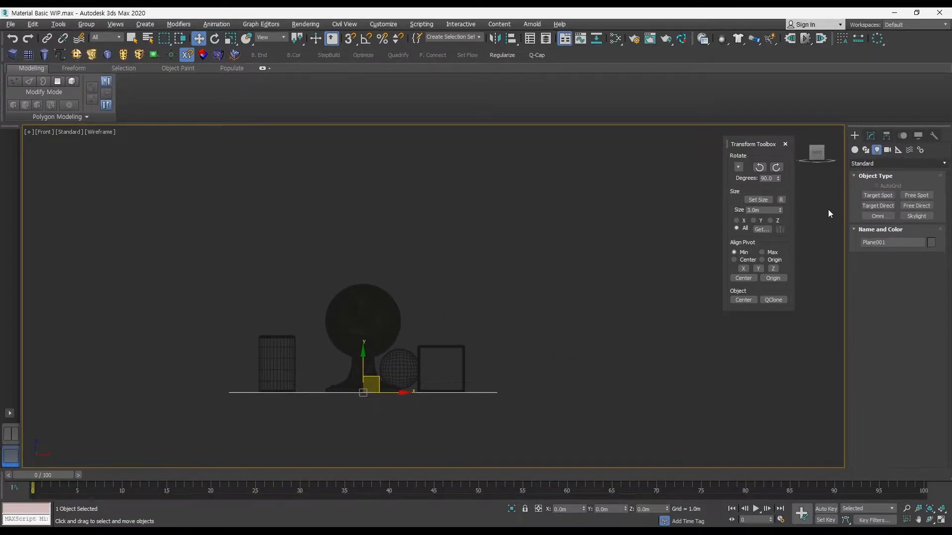
{"action": "left_click", "coordinate": [885, 195]}
{"action": "mouse_move", "coordinate": [572, 250]}
{"action": "middle_mouse_down", "text": "ctrl+alt"}
{"action": "mouse_move", "coordinate": [544, 274]}
{"action": "mouse_move", "coordinate": [572, 261]}
{"action": "middle_mouse_up", "text": "ctrl+alt"}
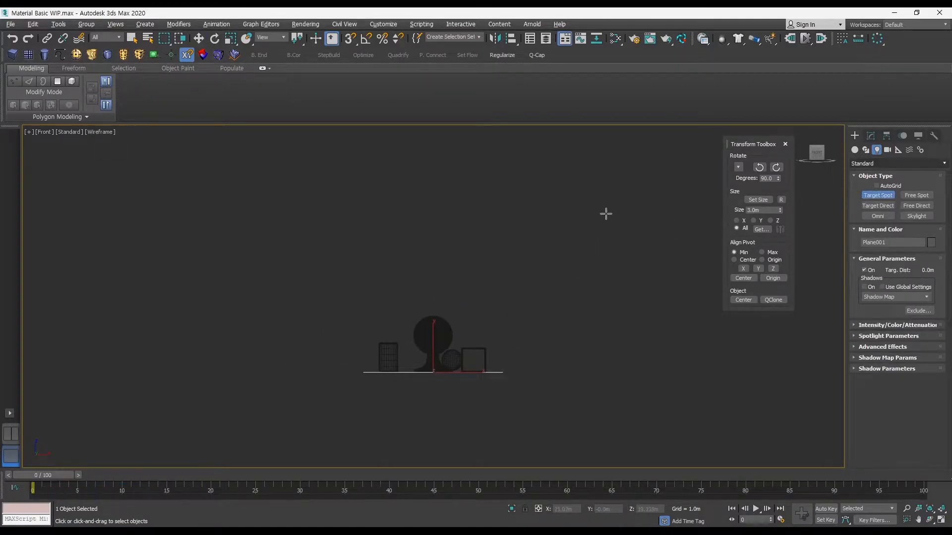
{"action": "left_click_drag", "start_coordinate": [626, 171], "coordinate": [423, 357]}
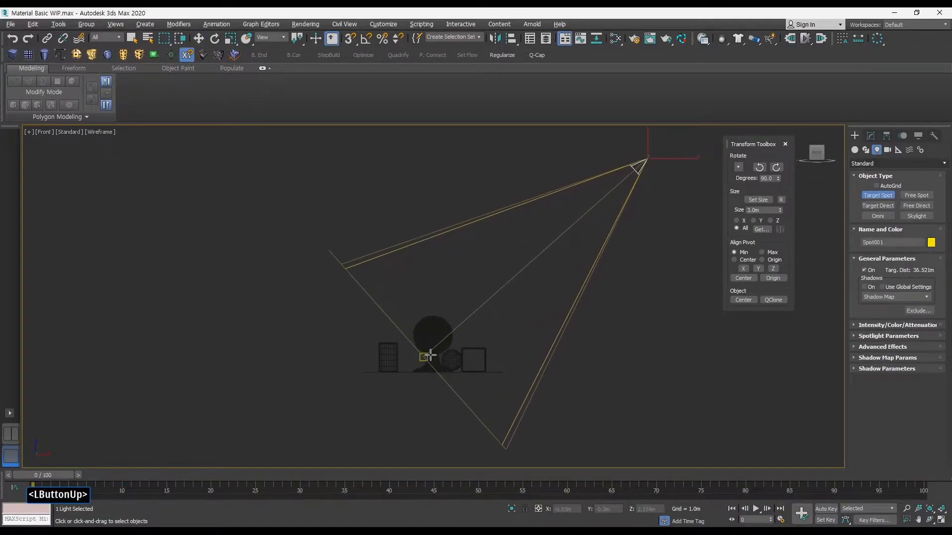
In the Top view, move the spotlight to the front right of the scene, about X 16.2 m, Y -20.7 m.
{"action": "key", "text": "alt+w"}
{"action": "key", "text": "alt+w"}
{"action": "middle_click_drag", "start_coordinate": [602, 360], "coordinate": [524, 372], "text": "ctrl+alt"}
{"action": "key", "text": "alt+w"}
{"action": "middle_click_drag", "start_coordinate": [524, 372], "coordinate": [545, 385]}
{"action": "middle_click_drag", "start_coordinate": [587, 372], "coordinate": [532, 335], "text": "alt"}
{"action": "key", "text": "alt+w"}
{"action": "middle_click", "coordinate": [223, 225]}
{"action": "key", "text": "alt+w"}
{"action": "middle_click_drag", "start_coordinate": [291, 242], "coordinate": [445, 270], "text": "ctrl+alt"}
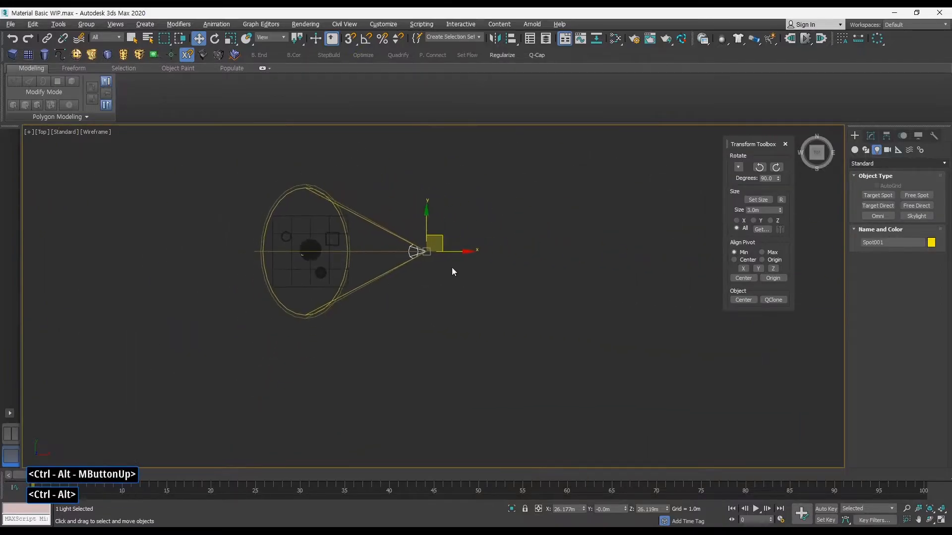
{"action": "left_click_drag", "start_coordinate": [441, 242], "coordinate": [397, 333]}
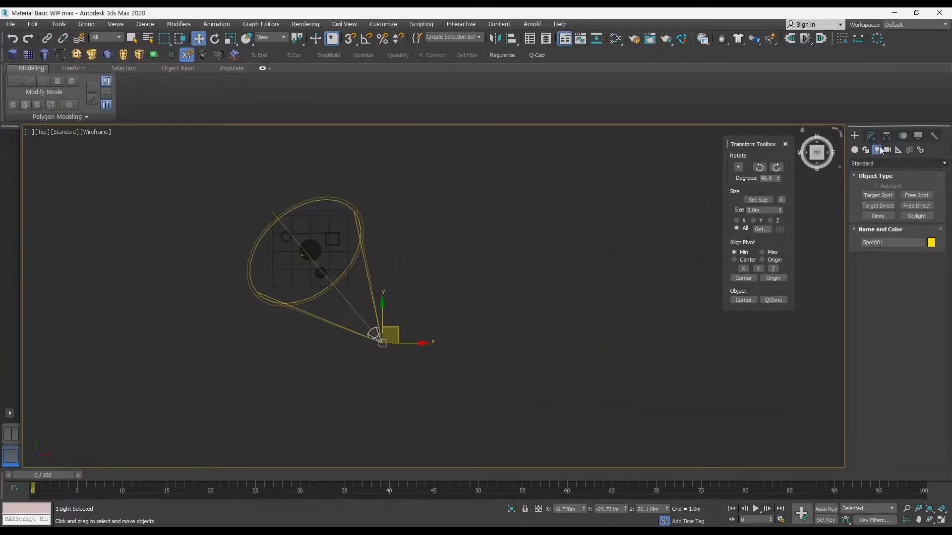
{"action": "mouse_move", "coordinate": [417, 320]}
{"action": "middle_mouse_down"}
{"action": "mouse_move", "coordinate": [427, 332]}
{"action": "mouse_move", "coordinate": [407, 327]}
{"action": "middle_mouse_up"}
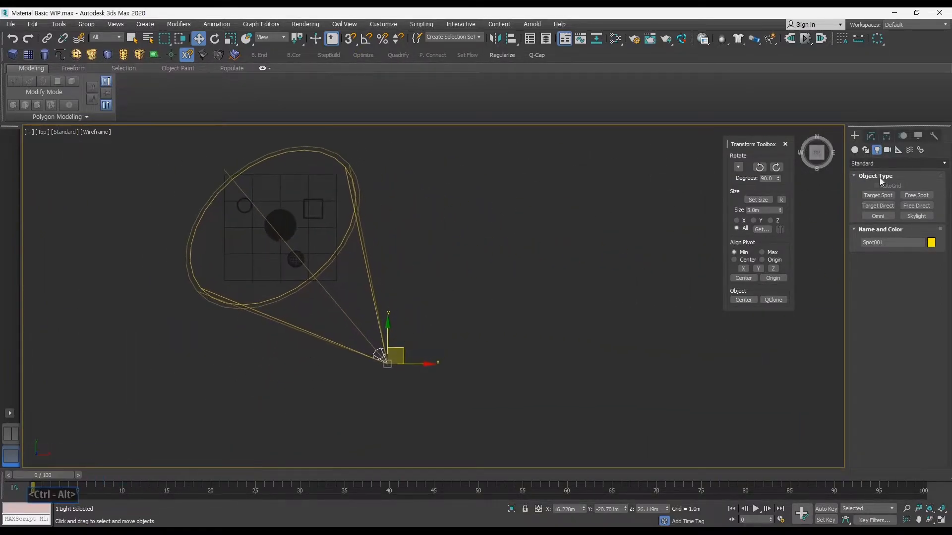
Turn on shadows for the spotlight and set the shadow type to Adv. Ray Traced.
{"action": "left_click", "coordinate": [873, 138]}
{"action": "mouse_move", "coordinate": [868, 417]}
{"action": "left_mouse_down"}
{"action": "mouse_move", "coordinate": [854, 391]}
{"action": "mouse_move", "coordinate": [858, 405]}
{"action": "mouse_move", "coordinate": [852, 279]}
{"action": "mouse_move", "coordinate": [531, 328]}
{"action": "left_mouse_up"}
{"action": "left_click", "coordinate": [869, 401]}
{"action": "left_click", "coordinate": [888, 409]}
{"action": "left_click", "coordinate": [888, 418]}
Clone the spotlight as a copy to the left side of the scene and name it Fill.
{"action": "middle_click_drag", "start_coordinate": [530, 329], "coordinate": [582, 347]}
{"action": "mouse_move", "coordinate": [439, 367]}
{"action": "left_mouse_down", "text": "shift"}
{"action": "mouse_move", "coordinate": [171, 267]}
{"action": "mouse_move", "coordinate": [178, 236]}
{"action": "left_mouse_up", "text": "shift"}
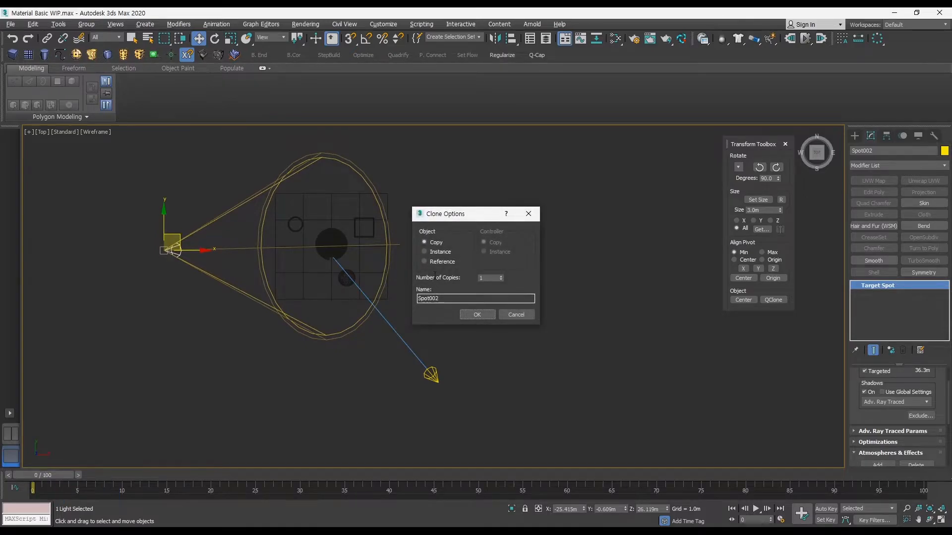
{"action": "type", "text": "Fill"}
{"action": "left_click", "coordinate": [479, 313]}
Set the Fill light's shadow type to Shadow Map and collapse its Atmospheres & Effects settings.
{"action": "left_click", "coordinate": [881, 402]}
{"action": "left_click", "coordinate": [885, 421]}
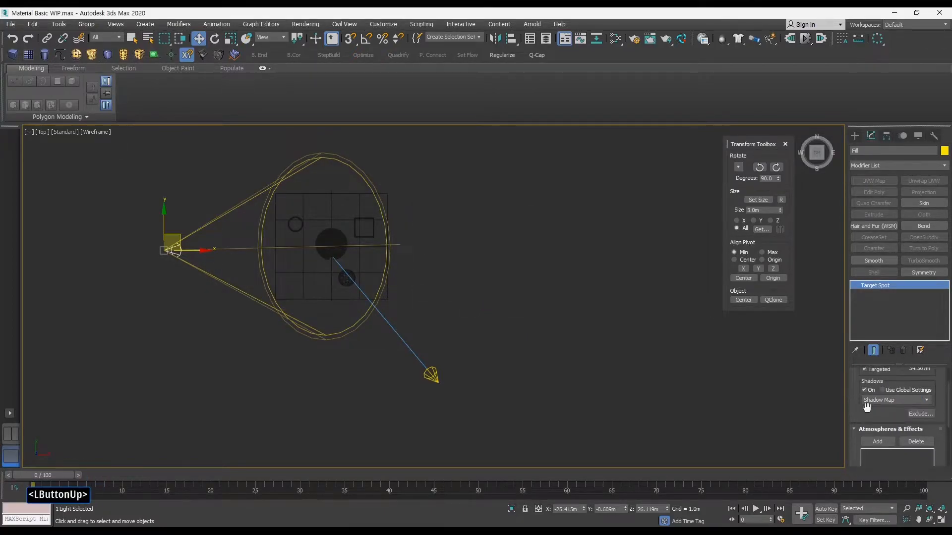
{"action": "left_click_drag", "start_coordinate": [876, 404], "coordinate": [878, 434]}
{"action": "left_click_drag", "start_coordinate": [855, 400], "coordinate": [862, 382]}
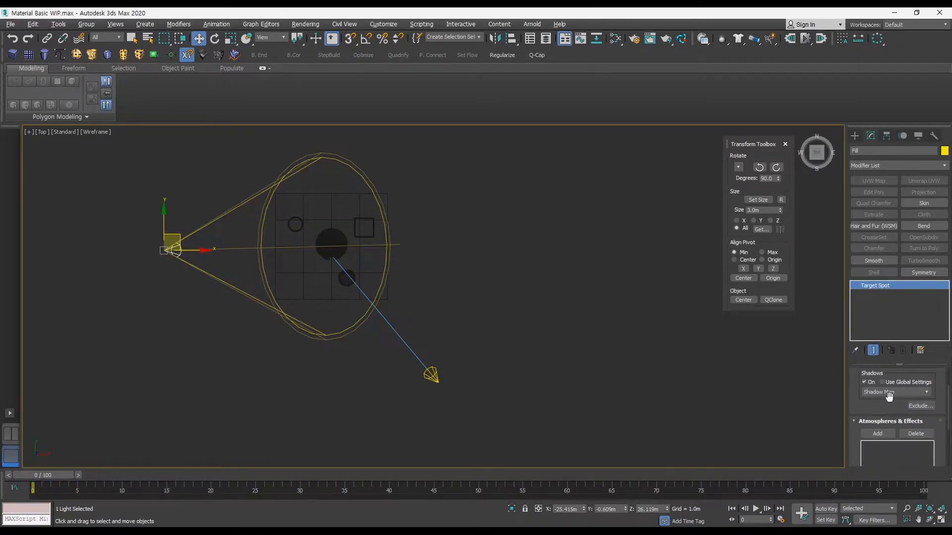
{"action": "middle_click_drag", "start_coordinate": [488, 307], "coordinate": [506, 321]}
{"action": "mouse_move", "coordinate": [859, 410]}
{"action": "left_mouse_down"}
{"action": "mouse_move", "coordinate": [857, 354]}
{"action": "mouse_move", "coordinate": [869, 425]}
{"action": "left_mouse_up"}
{"action": "left_click", "coordinate": [869, 421]}
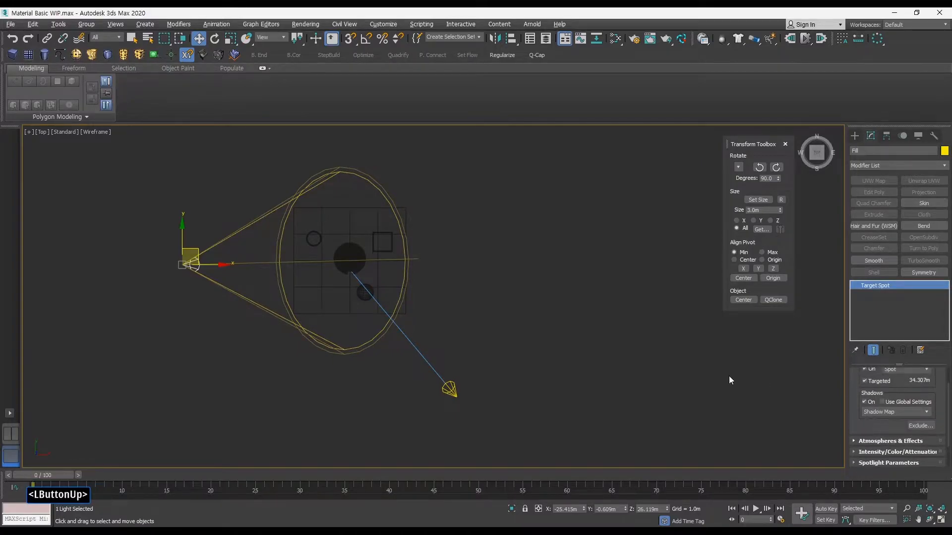
Clone the Fill light to the back right of the scene, about X 15.1 m, Y 19.7 m.
{"action": "middle_click_drag", "start_coordinate": [377, 292], "coordinate": [394, 353]}
{"action": "mouse_move", "coordinate": [225, 314]}
{"action": "left_mouse_down", "text": "shift"}
{"action": "mouse_move", "coordinate": [298, 259]}
{"action": "mouse_move", "coordinate": [477, 185]}
{"action": "mouse_move", "coordinate": [507, 183]}
{"action": "left_mouse_up", "text": "shift"}
{"action": "left_click", "coordinate": [510, 315]}
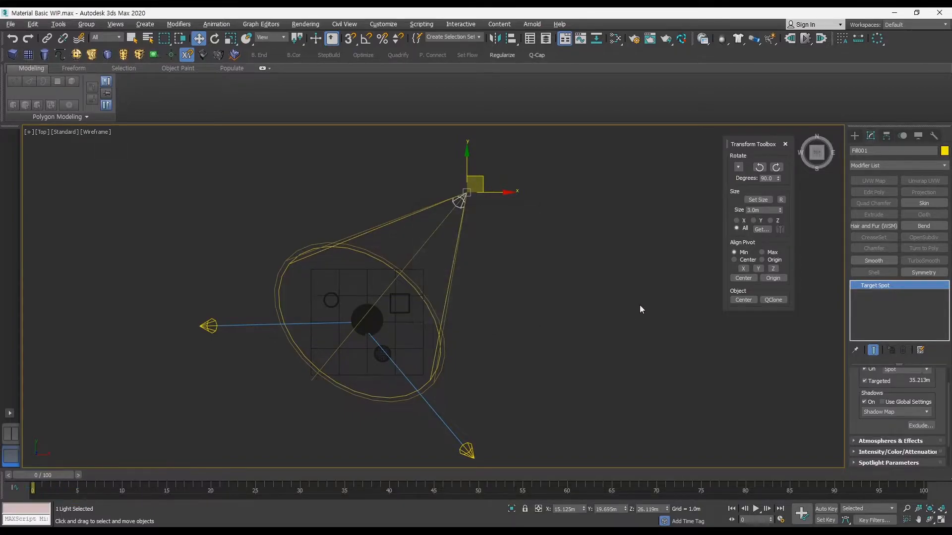
Rename the cloned back light Rim and lower all three spotlights to a height of about 17.2 m.
{"action": "left_click", "coordinate": [874, 151]}
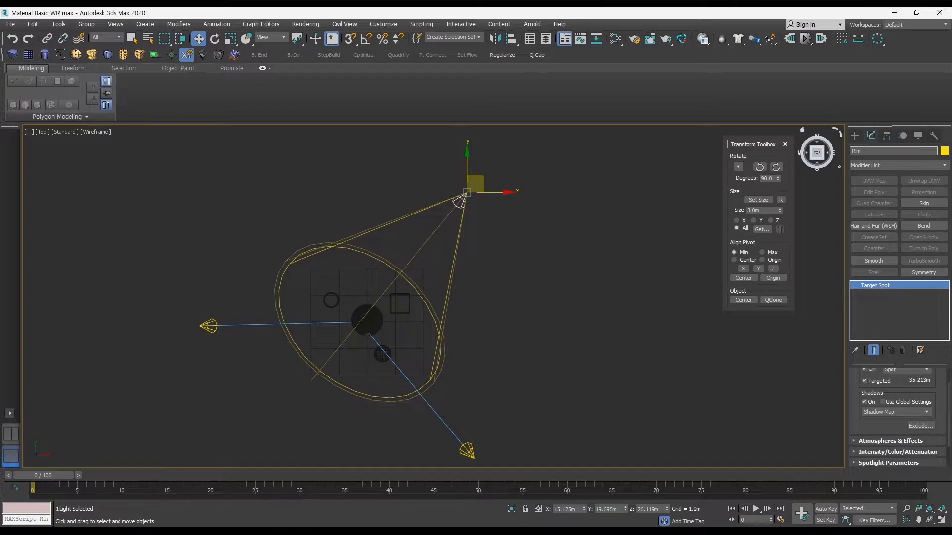
{"action": "middle_click_drag", "start_coordinate": [483, 286], "coordinate": [493, 273]}
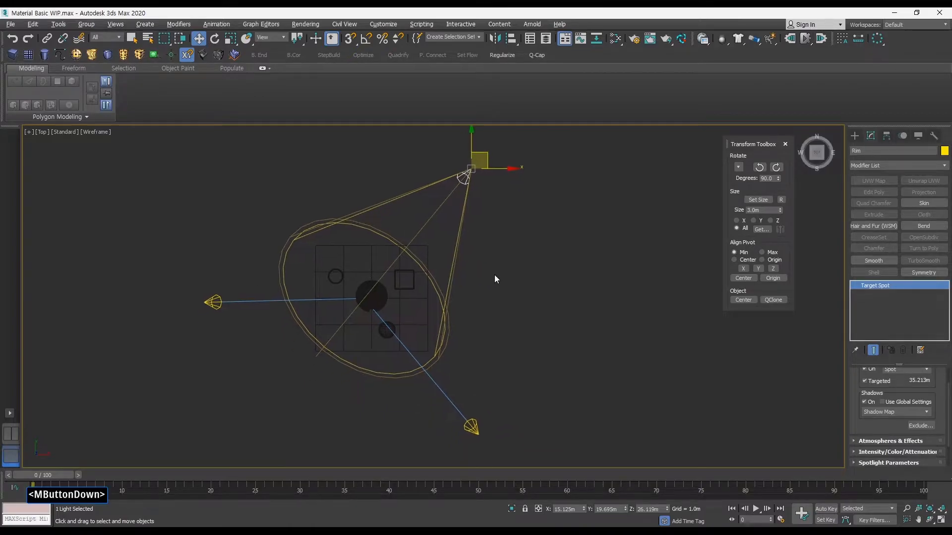
{"action": "key", "text": "alt+w"}
{"action": "middle_click", "coordinate": [586, 335]}
{"action": "key", "text": "alt+w"}
{"action": "middle_click_drag", "start_coordinate": [587, 335], "coordinate": [461, 225], "text": "ctrl+alt"}
{"action": "left_click_drag", "start_coordinate": [365, 225], "coordinate": [490, 229], "text": "ctrl"}
{"action": "left_click_drag", "start_coordinate": [426, 251], "coordinate": [428, 297]}
{"action": "left_click", "coordinate": [612, 305]}
Move the Rim light farther back from the objects, to about X 14.4 m, Y 28.0 m.
{"action": "left_click", "coordinate": [556, 271]}
{"action": "middle_click_drag", "start_coordinate": [557, 272], "coordinate": [531, 305], "text": "alt"}
{"action": "key", "text": "alt+w"}
{"action": "middle_click_drag", "start_coordinate": [194, 221], "coordinate": [202, 227]}
{"action": "key", "text": "alt+w"}
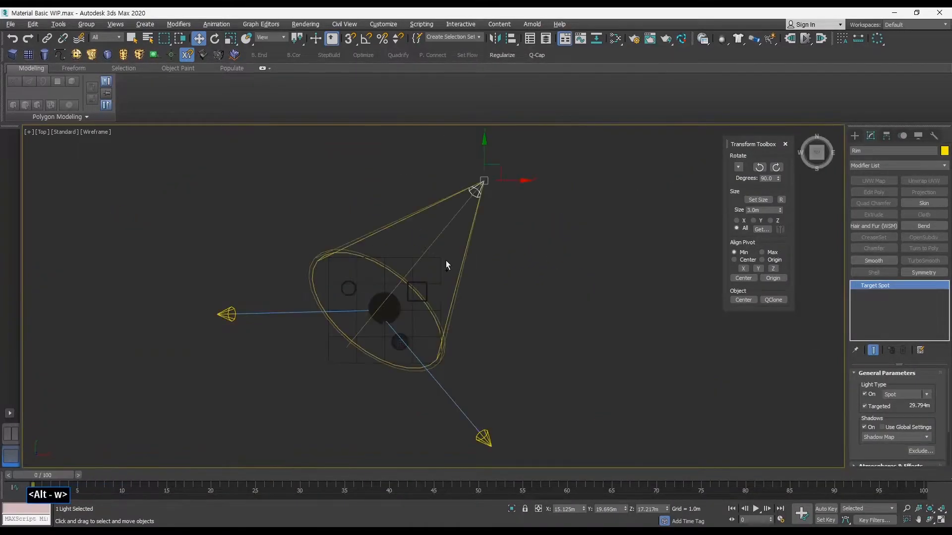
{"action": "middle_click_drag", "start_coordinate": [445, 263], "coordinate": [445, 283], "text": "ctrl+alt"}
{"action": "middle_click_drag", "start_coordinate": [446, 282], "coordinate": [461, 278]}
{"action": "left_click_drag", "start_coordinate": [471, 229], "coordinate": [469, 201]}
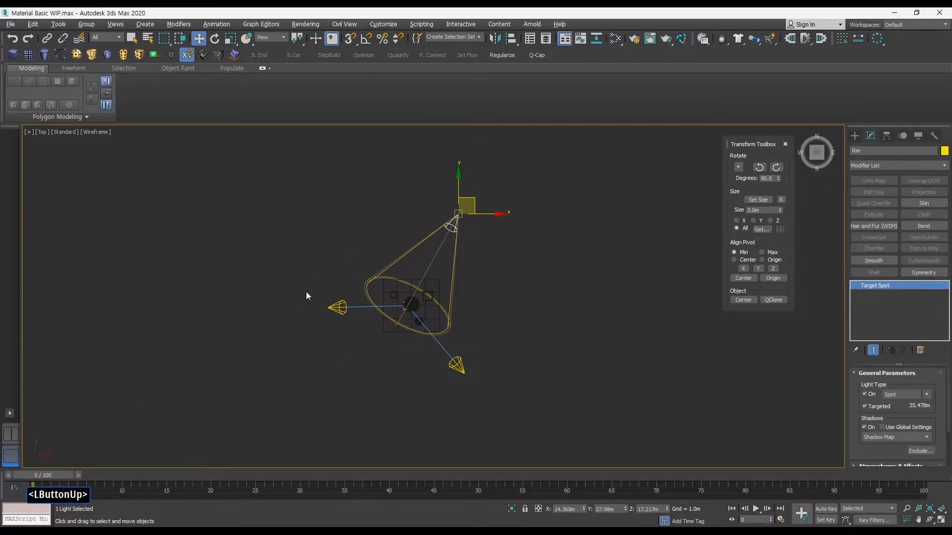
Move the Fill light farther out to the left and the front spotlight out to about X 22.1 m, Y -26.4 m.
{"action": "left_click", "coordinate": [351, 306]}
{"action": "left_click_drag", "start_coordinate": [345, 291], "coordinate": [306, 290]}
{"action": "left_click_drag", "start_coordinate": [465, 373], "coordinate": [499, 379]}
{"action": "left_click", "coordinate": [539, 364]}
Examine the three-spotlight arrangement around the material ball from several angles in the perspective view.
{"action": "key", "text": "alt+w"}
{"action": "middle_click", "coordinate": [571, 344]}
{"action": "key", "text": "alt+w"}
{"action": "middle_click_drag", "start_coordinate": [572, 344], "coordinate": [323, 233], "text": "alt"}
{"action": "left_click", "coordinate": [544, 213]}
{"action": "left_click_drag", "start_coordinate": [189, 208], "coordinate": [190, 209]}
{"action": "middle_click_drag", "start_coordinate": [327, 264], "coordinate": [382, 259]}
{"action": "left_click_drag", "start_coordinate": [610, 292], "coordinate": [565, 245]}
{"action": "middle_click_drag", "start_coordinate": [590, 260], "coordinate": [569, 226], "text": "alt"}
{"action": "middle_click_drag", "start_coordinate": [418, 231], "coordinate": [450, 233]}
{"action": "middle_click_drag", "start_coordinate": [451, 233], "coordinate": [442, 251], "text": "ctrl+alt"}
{"action": "middle_click_drag", "start_coordinate": [442, 251], "coordinate": [590, 323], "text": "ctrl+alt"}
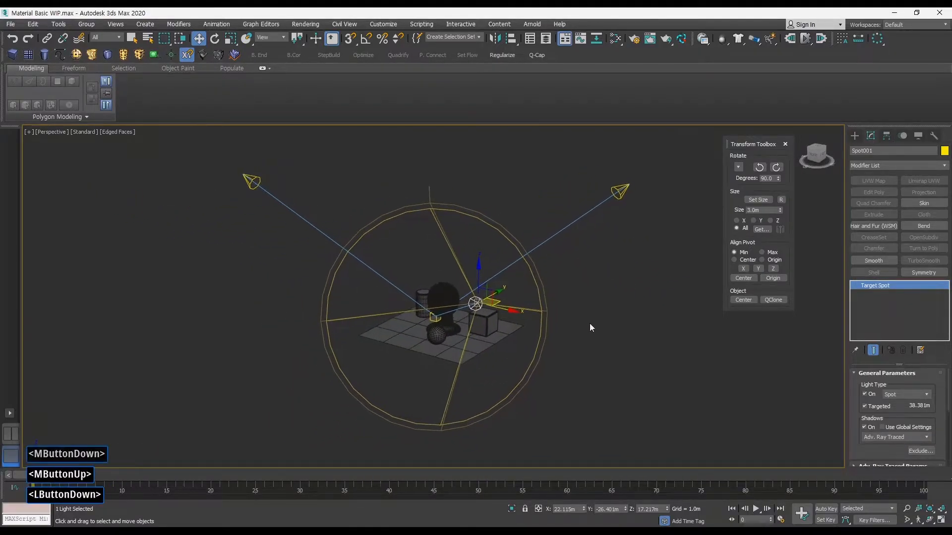
{"action": "left_click", "coordinate": [590, 323]}
{"action": "middle_click_drag", "start_coordinate": [451, 299], "coordinate": [504, 270]}
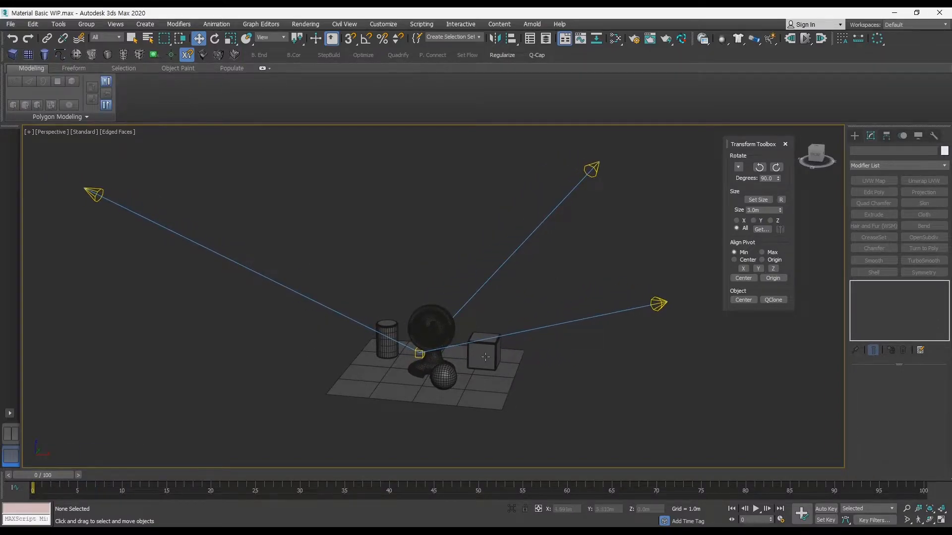
{"action": "mouse_move", "coordinate": [509, 281]}
{"action": "middle_mouse_down"}
{"action": "mouse_move", "coordinate": [502, 290]}
{"action": "mouse_move", "coordinate": [527, 284]}
{"action": "middle_mouse_up"}
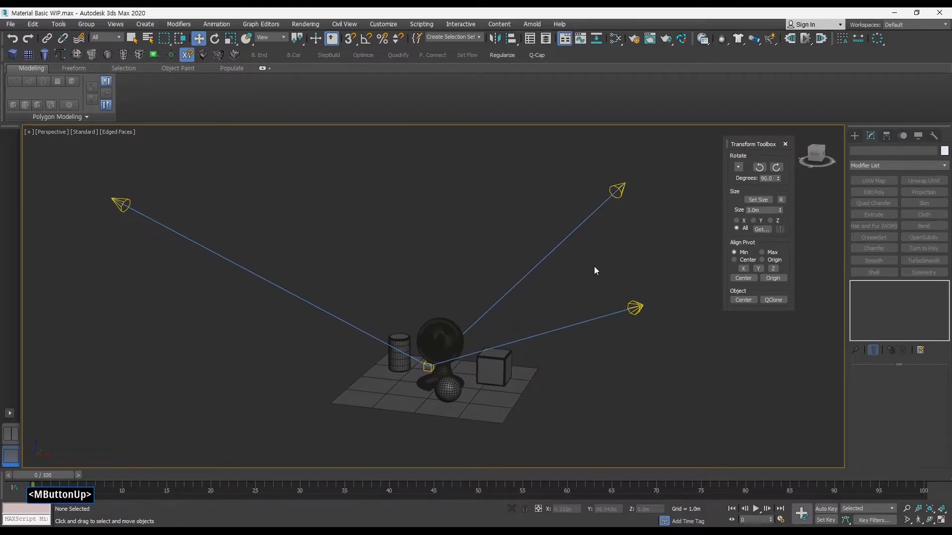
{"action": "left_click_drag", "start_coordinate": [595, 177], "coordinate": [595, 178]}
{"action": "left_click", "coordinate": [327, 263]}
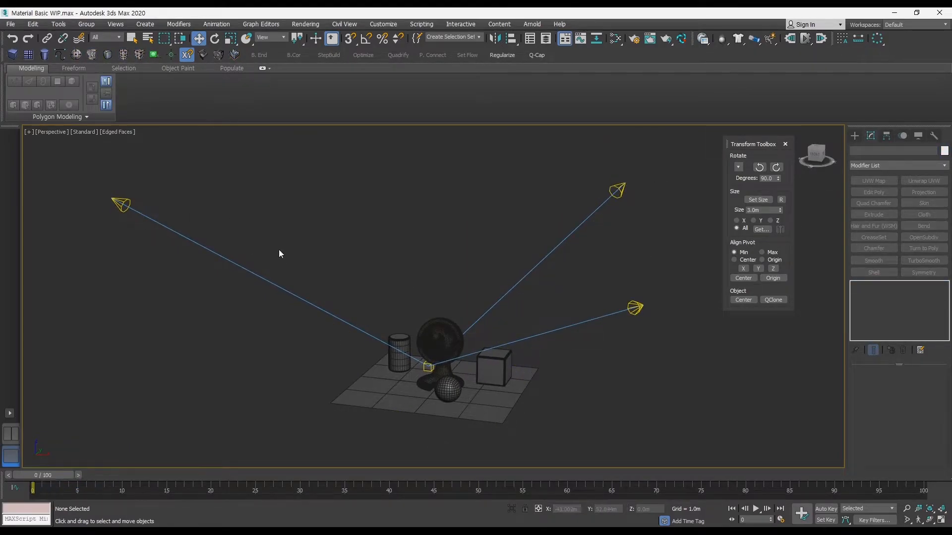
{"action": "left_click", "coordinate": [634, 308]}
{"action": "middle_click", "coordinate": [617, 245]}
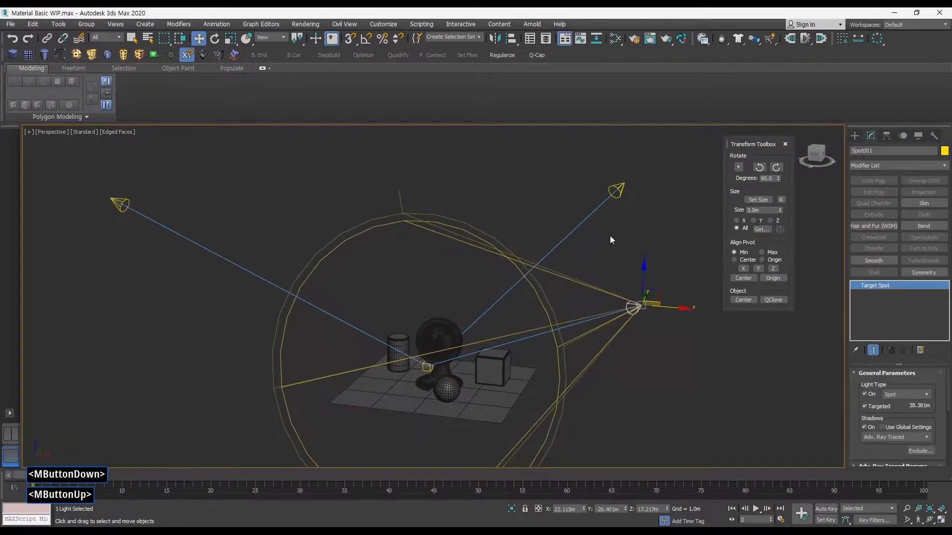
{"action": "left_click_drag", "start_coordinate": [649, 230], "coordinate": [649, 230]}
{"action": "left_click_drag", "start_coordinate": [148, 234], "coordinate": [149, 235]}
{"action": "left_click", "coordinate": [633, 308]}
{"action": "middle_click_drag", "start_coordinate": [657, 333], "coordinate": [648, 333]}
{"action": "left_click", "coordinate": [671, 366]}
{"action": "middle_click_drag", "start_coordinate": [671, 366], "coordinate": [712, 313], "text": "ctrl+alt"}
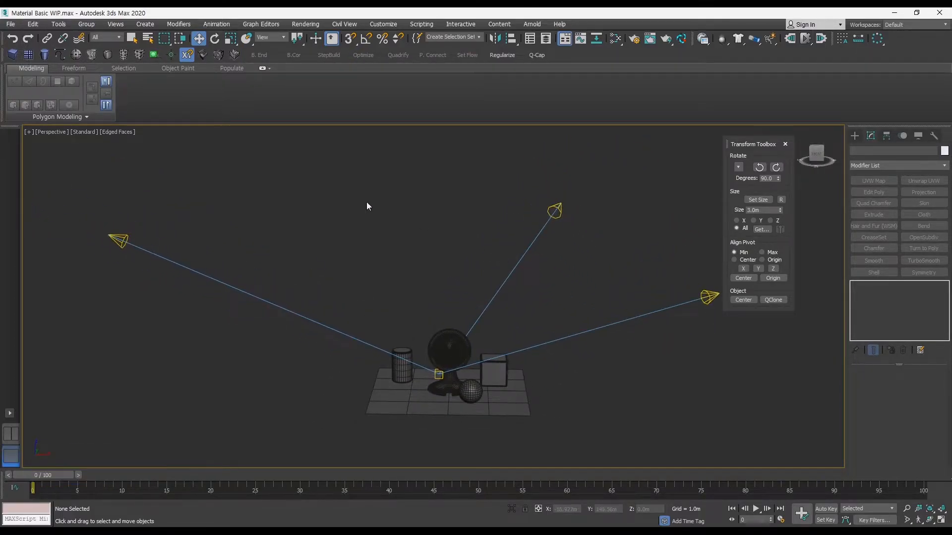
Open the Light Lister and rename the light Spot001 to Key.
{"action": "left_click", "coordinate": [63, 29]}
{"action": "left_click", "coordinate": [81, 189]}
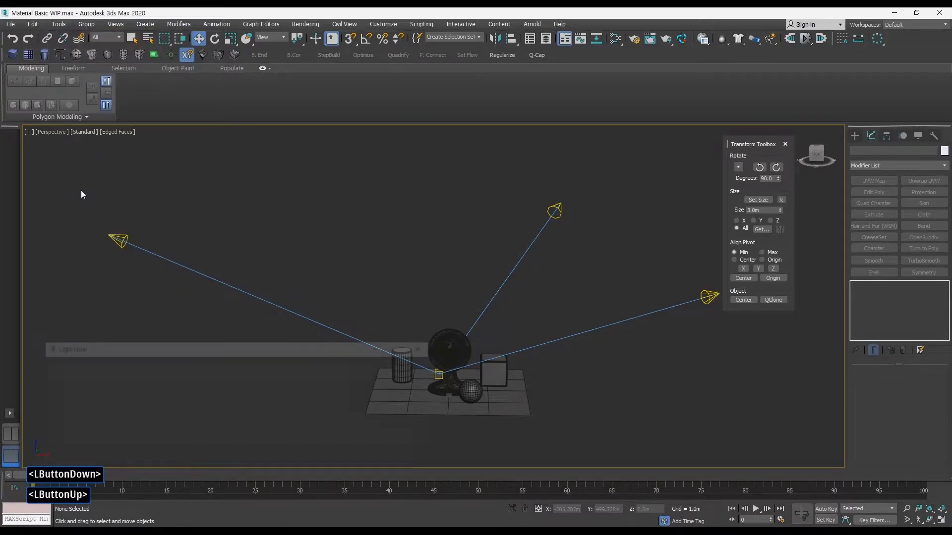
{"action": "left_click_drag", "start_coordinate": [256, 340], "coordinate": [323, 413]}
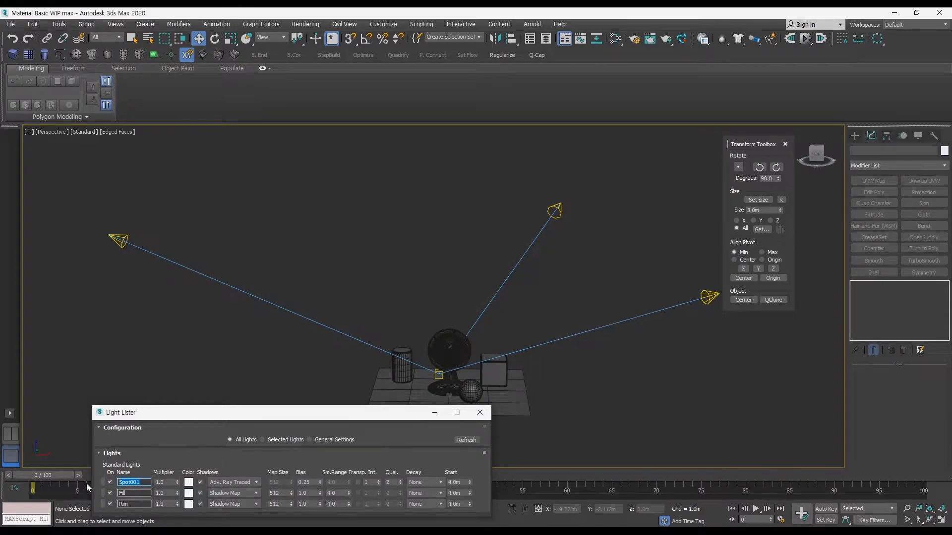
{"action": "key", "text": "Left"}
{"action": "key", "text": "BackSpace"}
{"action": "type", "text": "e"}
{"action": "left_click_drag", "start_coordinate": [264, 408], "coordinate": [239, 406]}
Hide the modeling ribbon, then raise the Key light and move it inward to about X 18.3 m, Z 21.6 m.
{"action": "mouse_move", "coordinate": [487, 320]}
{"action": "middle_mouse_down"}
{"action": "mouse_move", "coordinate": [486, 283]}
{"action": "mouse_move", "coordinate": [488, 317]}
{"action": "mouse_move", "coordinate": [474, 331]}
{"action": "middle_mouse_up"}
{"action": "key", "text": "ctrl+grave"}
{"action": "left_click", "coordinate": [656, 248]}
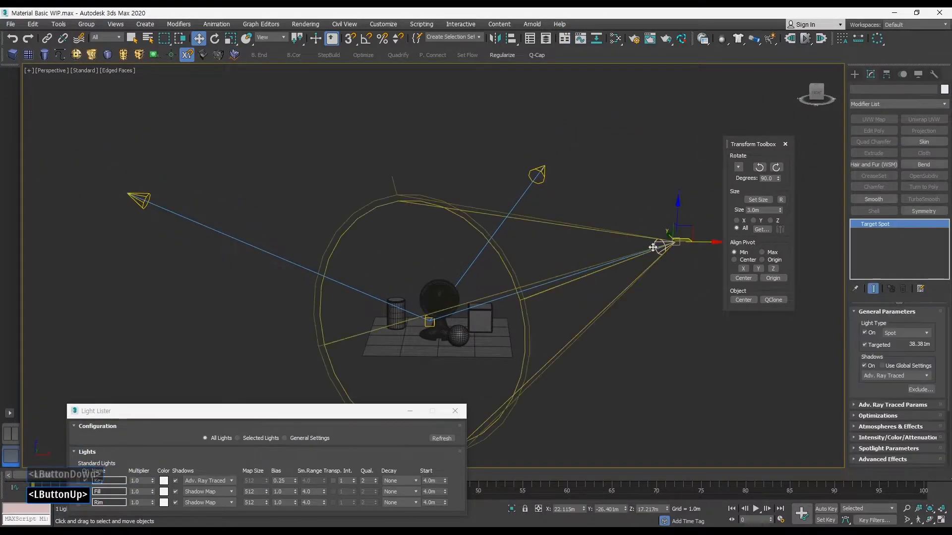
{"action": "middle_click_drag", "start_coordinate": [655, 248], "coordinate": [624, 258]}
{"action": "left_click_drag", "start_coordinate": [651, 239], "coordinate": [611, 191]}
{"action": "middle_click_drag", "start_coordinate": [643, 229], "coordinate": [650, 236]}
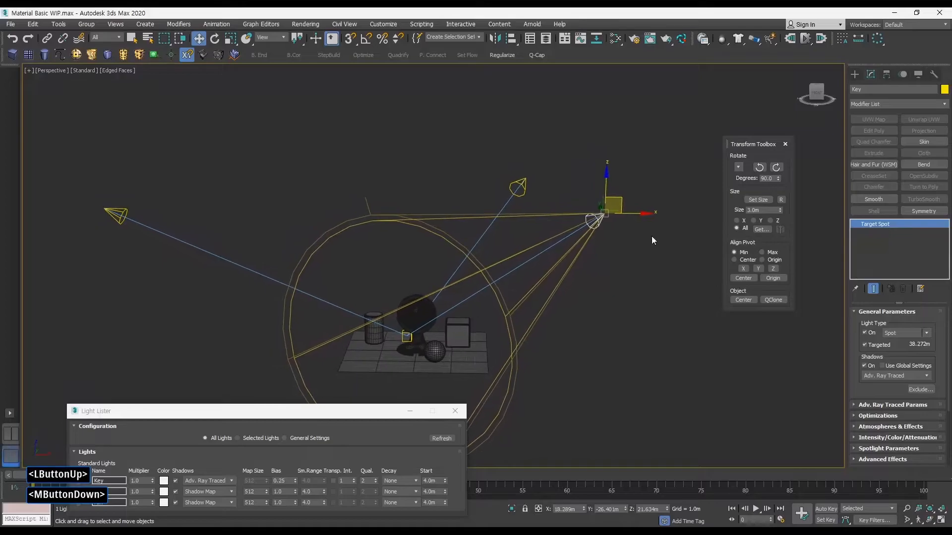
Raise the Rim light and move it closer to the objects, to about Y 23.3 m, Z 19.7 m.
{"action": "left_click", "coordinate": [517, 185]}
{"action": "middle_click_drag", "start_coordinate": [516, 185], "coordinate": [461, 190], "text": "alt"}
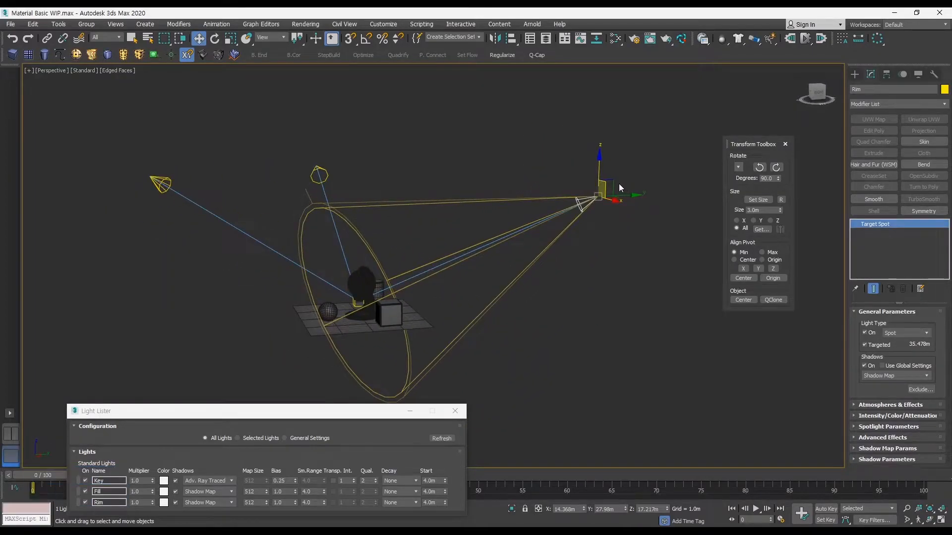
{"action": "middle_click_drag", "start_coordinate": [619, 183], "coordinate": [598, 189], "text": "alt"}
{"action": "left_click_drag", "start_coordinate": [599, 189], "coordinate": [576, 165]}
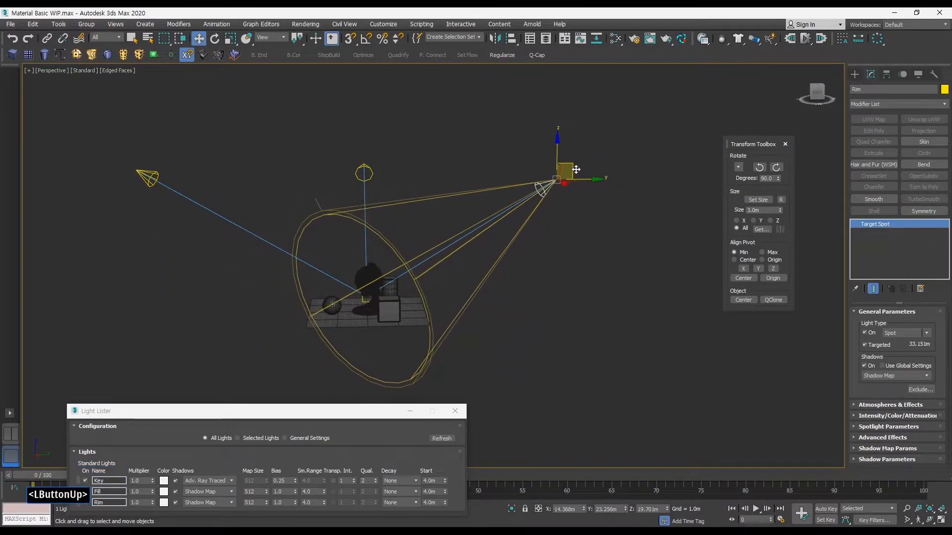
{"action": "middle_click_drag", "start_coordinate": [307, 293], "coordinate": [313, 290]}
Set the light multipliers to 1.2 for Key, 0.1 for Fill and 0.8 for Rim in the Light Lister.
{"action": "left_click_drag", "start_coordinate": [242, 407], "coordinate": [230, 378]}
{"action": "left_click", "coordinate": [124, 452]}
{"action": "type", "text": "1"}
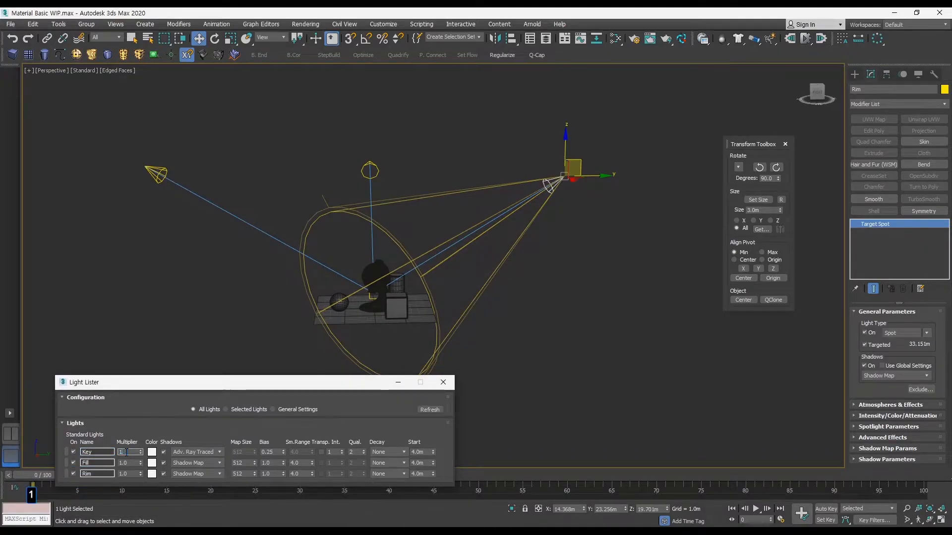
{"action": "key", "text": "Return"}
{"action": "left_click", "coordinate": [123, 463]}
{"action": "type", "text": "1."}
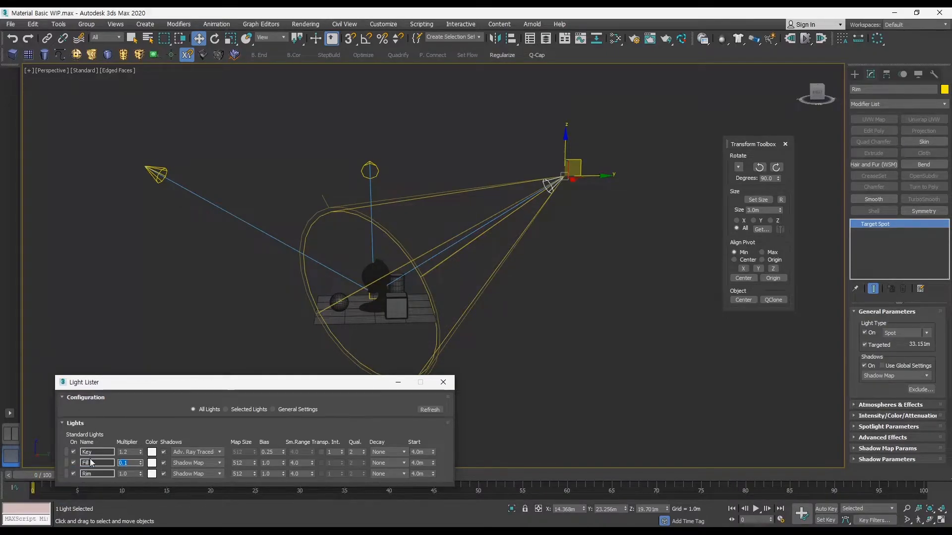
{"action": "left_click", "coordinate": [124, 474]}
{"action": "type", "text": "0.8"}
{"action": "key", "text": "Return"}
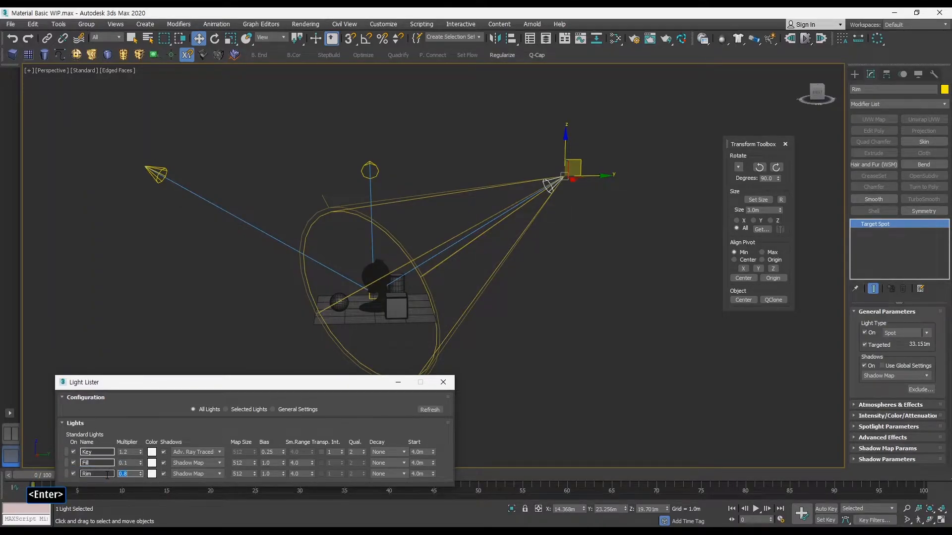
Give the Key light a very pale blue color.
{"action": "middle_click_drag", "start_coordinate": [421, 298], "coordinate": [431, 301], "text": "alt"}
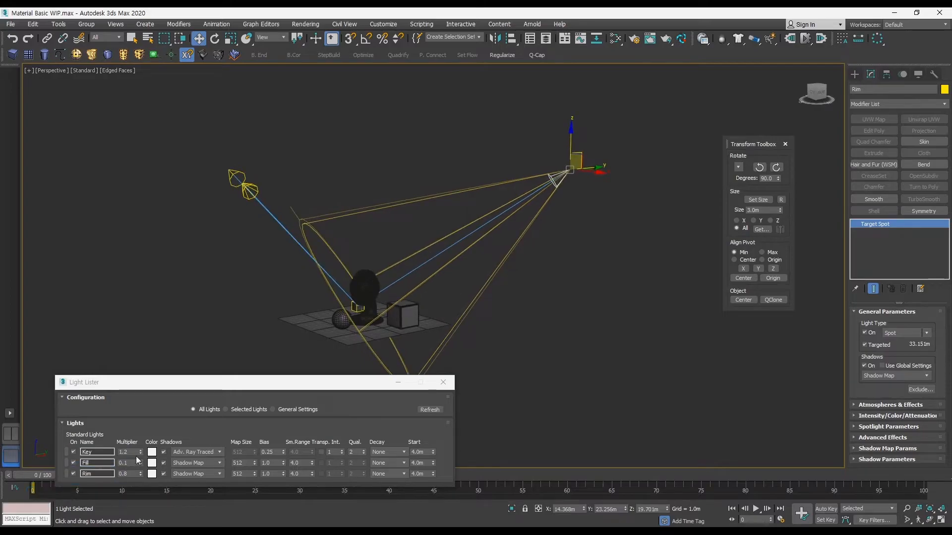
{"action": "left_click", "coordinate": [153, 452]}
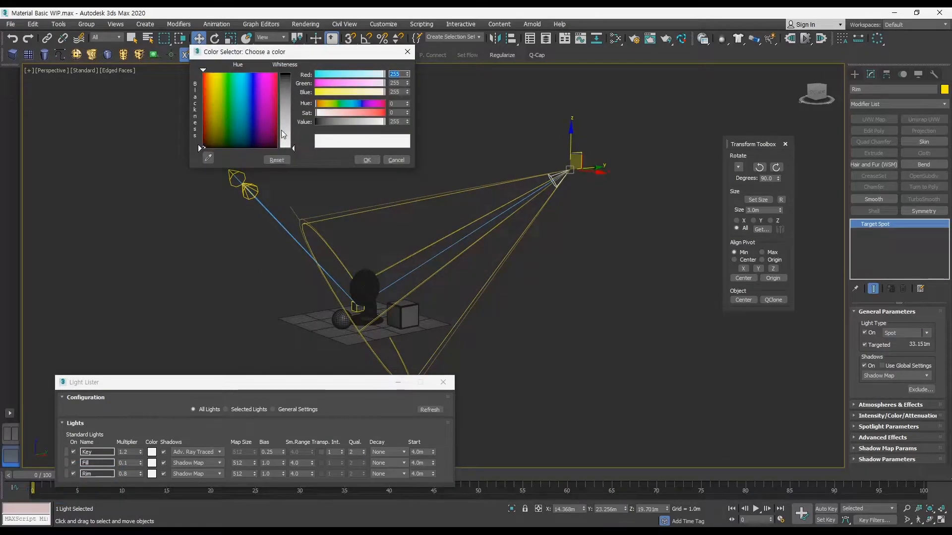
{"action": "left_click_drag", "start_coordinate": [237, 89], "coordinate": [246, 95]}
{"action": "left_click_drag", "start_coordinate": [284, 137], "coordinate": [284, 135]}
{"action": "left_click", "coordinate": [365, 160]}
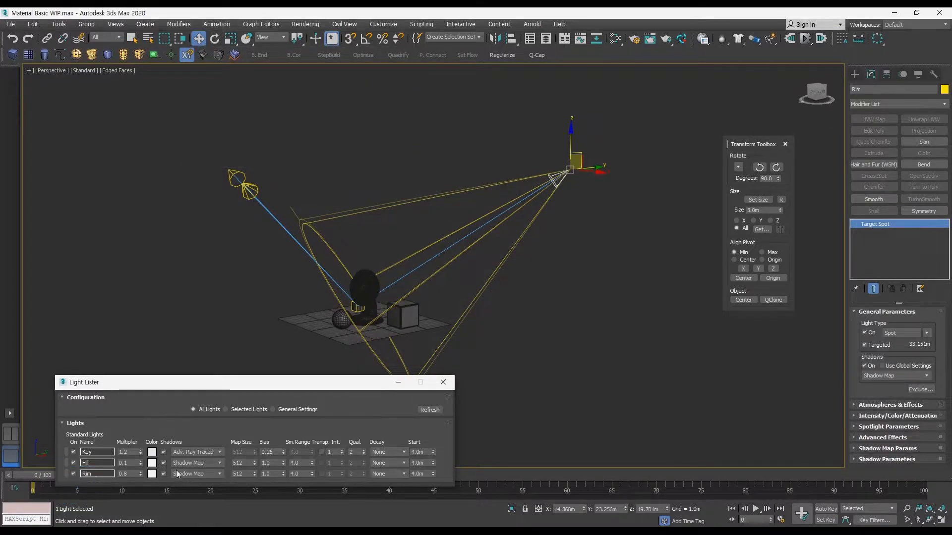
Give the Fill light a pale, warm orange-tinted color.
{"action": "left_click", "coordinate": [152, 463]}
{"action": "left_click_drag", "start_coordinate": [215, 118], "coordinate": [208, 118]}
{"action": "left_click", "coordinate": [283, 130]}
{"action": "left_click", "coordinate": [367, 159]}
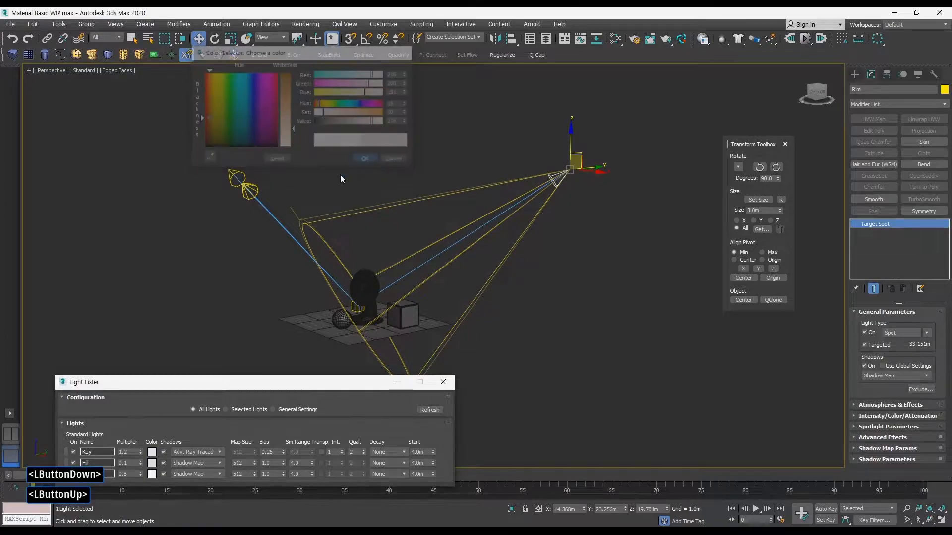
Give the Rim light a very pale green-tinted color.
{"action": "left_click", "coordinate": [152, 474]}
{"action": "left_click", "coordinate": [228, 135]}
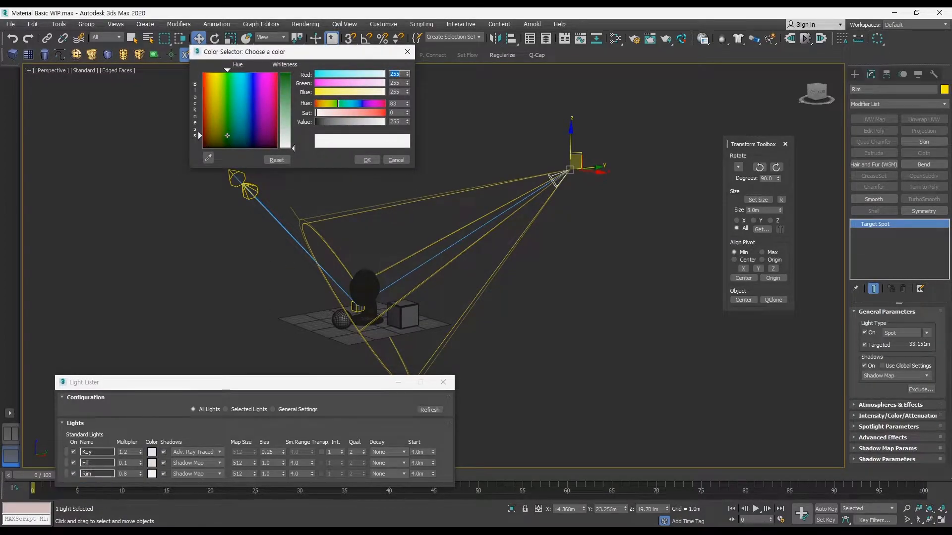
{"action": "left_click_drag", "start_coordinate": [294, 145], "coordinate": [295, 139]}
{"action": "left_click", "coordinate": [371, 160]}
Switch the perspective viewport's shading quality to High Quality.
{"action": "middle_click_drag", "start_coordinate": [451, 319], "coordinate": [441, 285]}
{"action": "middle_click_drag", "start_coordinate": [436, 283], "coordinate": [518, 301]}
{"action": "middle_click_drag", "start_coordinate": [449, 273], "coordinate": [464, 278]}
{"action": "left_click", "coordinate": [85, 70]}
{"action": "left_click", "coordinate": [125, 95]}
Deselect the Rim light and examine the lighting and shadows on the material ball and primitives up close.
{"action": "middle_click_drag", "start_coordinate": [501, 330], "coordinate": [516, 340]}
{"action": "middle_click_drag", "start_coordinate": [516, 356], "coordinate": [506, 320], "text": "ctrl+alt"}
{"action": "middle_click_drag", "start_coordinate": [506, 320], "coordinate": [525, 308], "text": "alt"}
{"action": "middle_click_drag", "start_coordinate": [525, 308], "coordinate": [523, 293]}
{"action": "middle_click_drag", "start_coordinate": [511, 292], "coordinate": [508, 322], "text": "ctrl+alt"}
{"action": "mouse_move", "coordinate": [508, 302]}
{"action": "middle_mouse_down", "text": "ctrl+alt"}
{"action": "mouse_move", "coordinate": [508, 340]}
{"action": "mouse_move", "coordinate": [507, 303]}
{"action": "middle_mouse_up", "text": "ctrl+alt"}
{"action": "middle_click_drag", "start_coordinate": [507, 303], "coordinate": [538, 293], "text": "ctrl+alt"}
{"action": "middle_click_drag", "start_coordinate": [538, 292], "coordinate": [587, 305]}
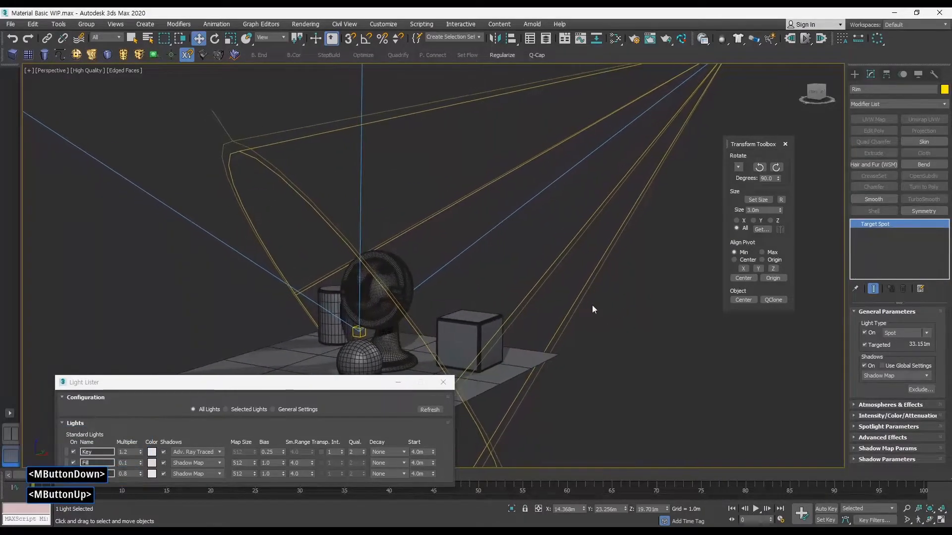
{"action": "left_click", "coordinate": [527, 302]}
{"action": "middle_click_drag", "start_coordinate": [526, 302], "coordinate": [505, 314], "text": "ctrl+alt"}
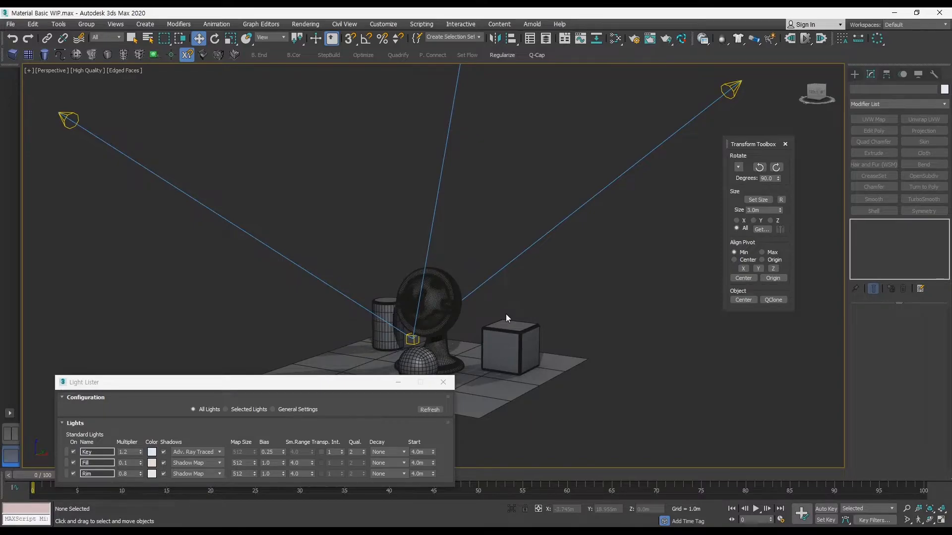
Toggle the viewport display of the lights and of the geometry off and back on.
{"action": "key", "text": "shift+l"}
{"action": "key", "text": "shift+l"}
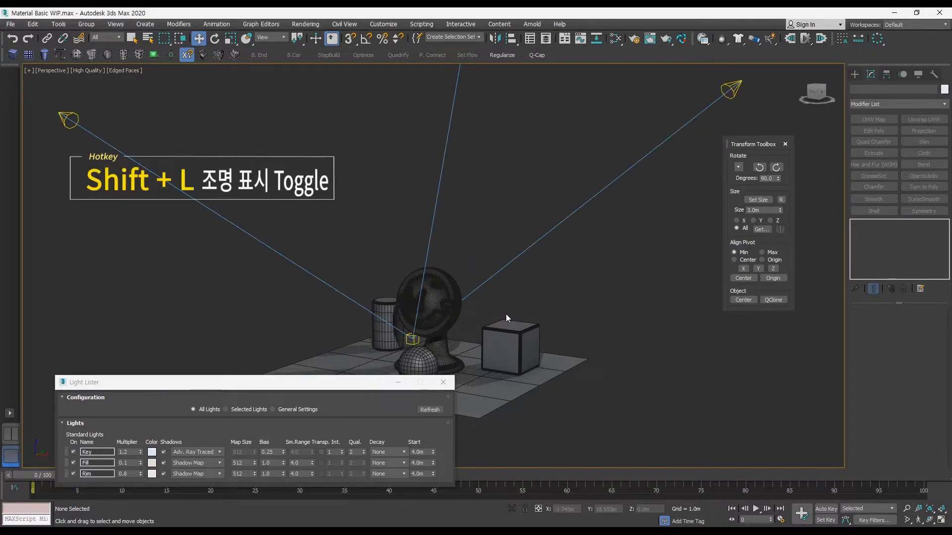
{"action": "key", "text": "shift+g"}
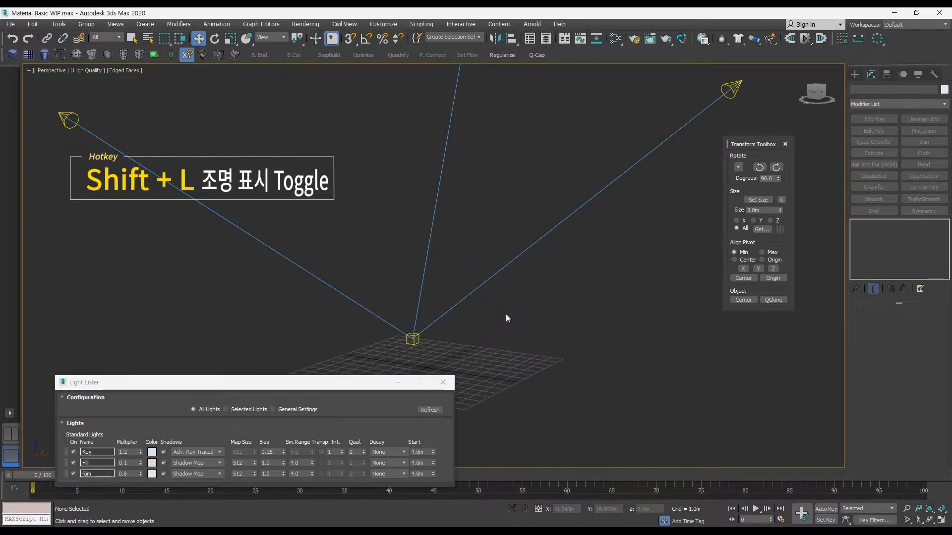
{"action": "key", "text": "shift+g"}
{"action": "key", "text": "shift+g"}
{"action": "key", "text": "shift+g"}
{"action": "key", "text": "shift+l"}
{"action": "key", "text": "shift+l"}
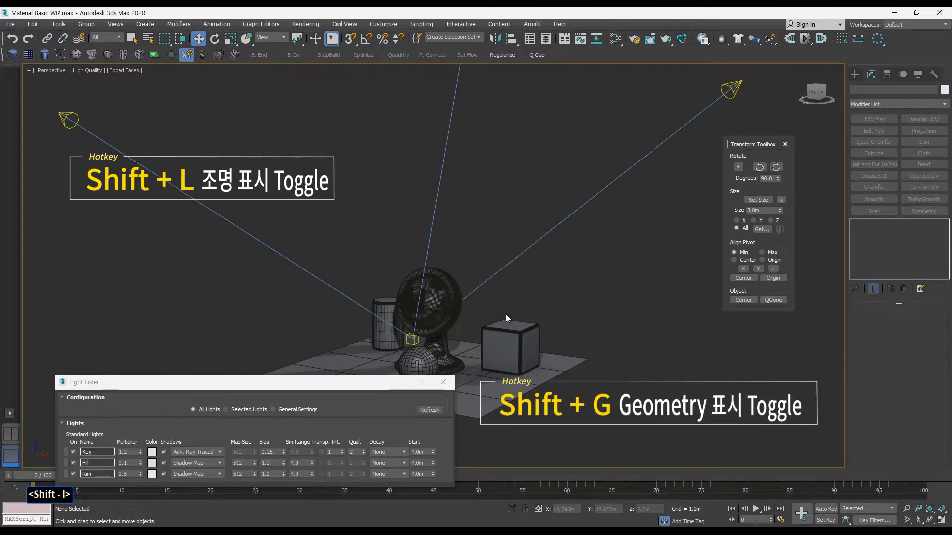
Try the Lights and Geometry options of Hide by Category, switching each on and back off.
{"action": "left_click", "coordinate": [918, 74]}
{"action": "left_click", "coordinate": [865, 193]}
{"action": "left_click", "coordinate": [865, 193]}
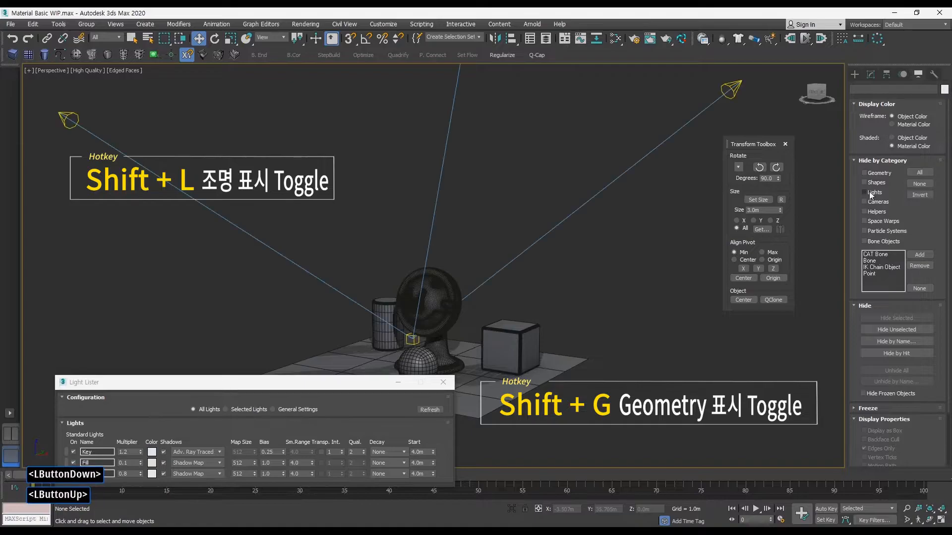
{"action": "left_click", "coordinate": [871, 174]}
{"action": "left_click", "coordinate": [872, 174]}
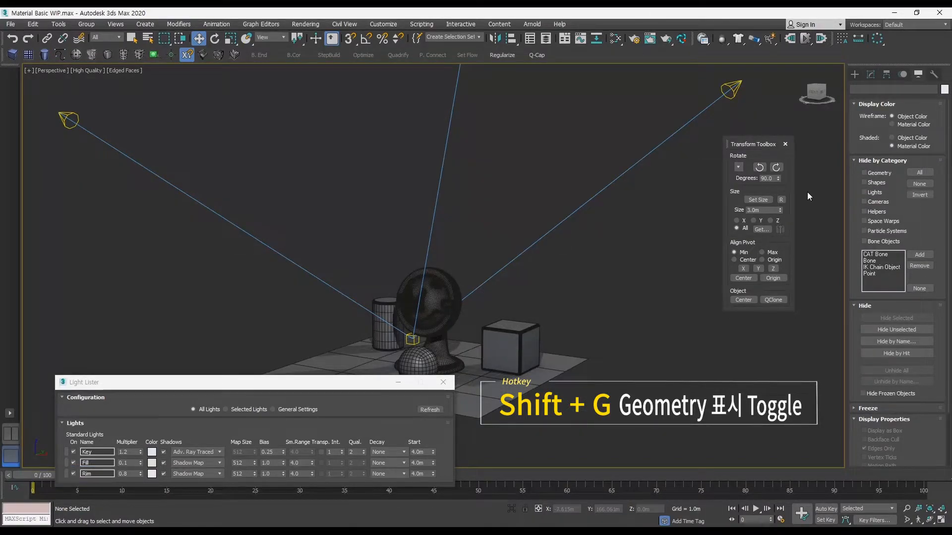
Hide all lights in the viewport and shift the Light Lister window slightly aside.
{"action": "key", "text": "shift+l"}
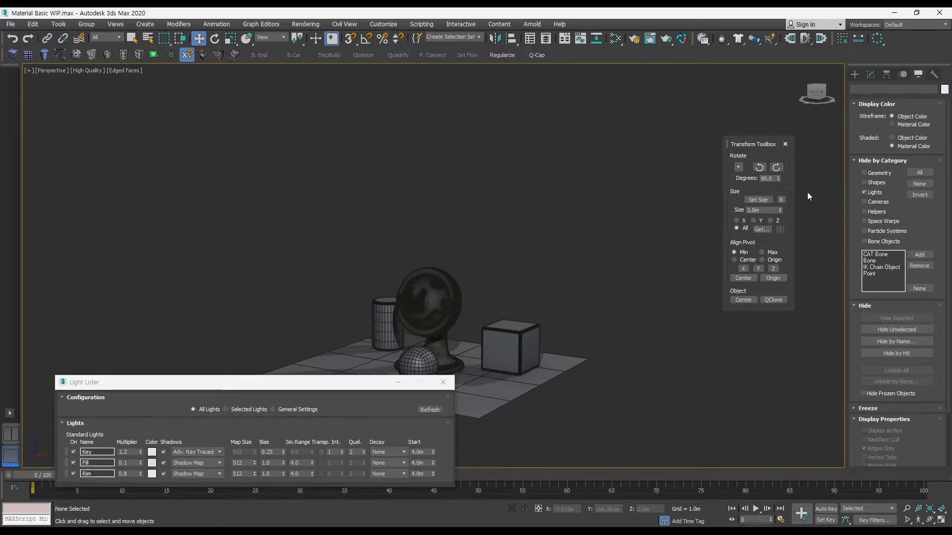
{"action": "left_click_drag", "start_coordinate": [148, 382], "coordinate": [126, 382]}
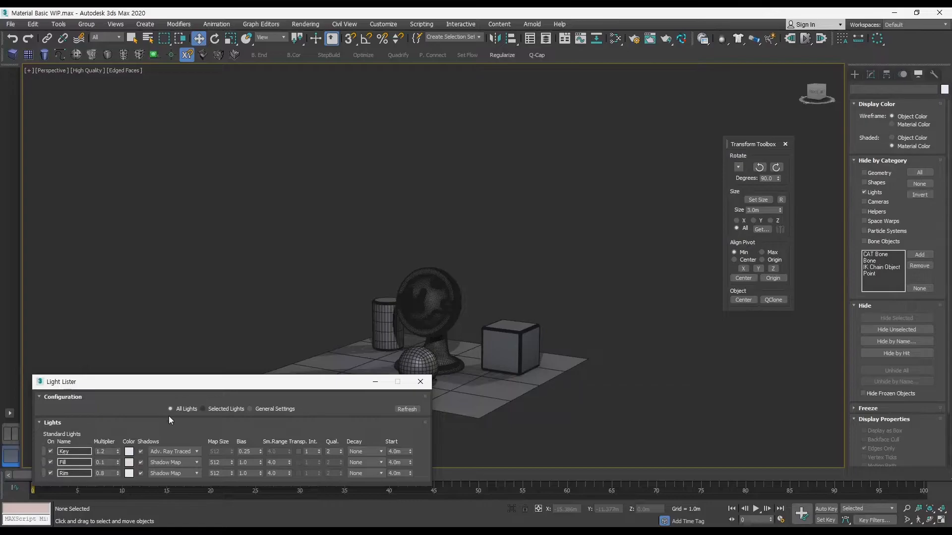
Bring up the Standard Primitives creation tools and frame the floor, material ball and surrounding primitives.
{"action": "left_click", "coordinate": [855, 74]}
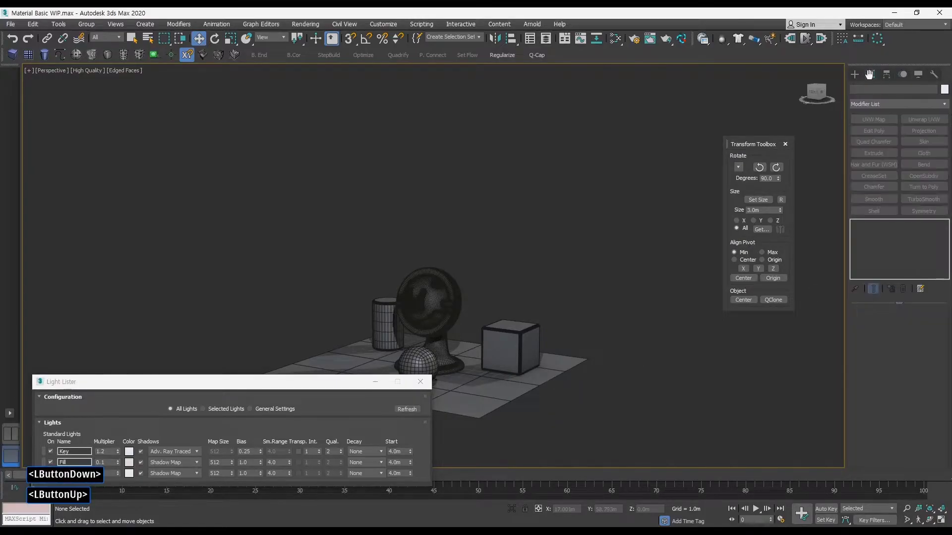
{"action": "left_click", "coordinate": [876, 88]}
{"action": "left_click", "coordinate": [855, 86]}
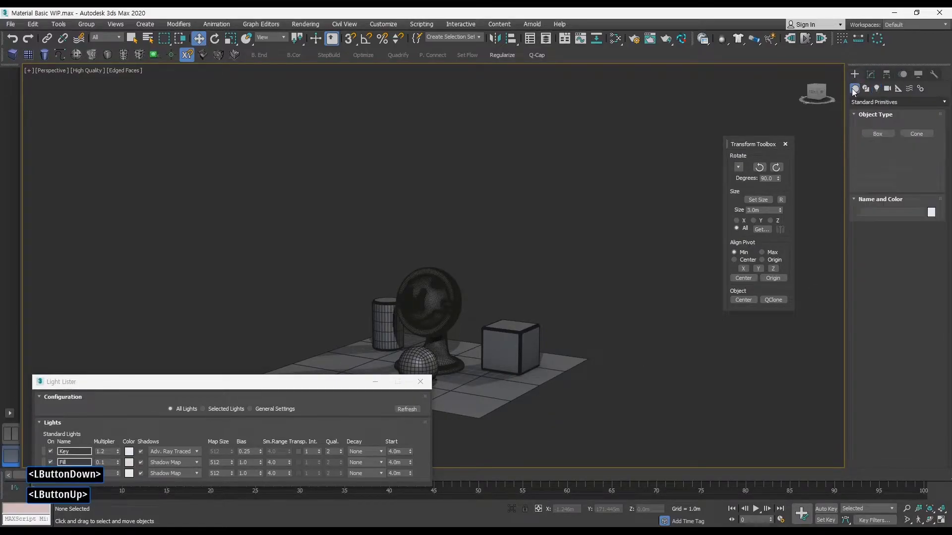
{"action": "mouse_move", "coordinate": [846, 266]}
{"action": "left_mouse_down"}
{"action": "mouse_move", "coordinate": [733, 271]}
{"action": "mouse_move", "coordinate": [845, 277]}
{"action": "left_mouse_up"}
{"action": "middle_click_drag", "start_coordinate": [626, 290], "coordinate": [624, 253], "text": "ctrl+alt"}
{"action": "middle_click_drag", "start_coordinate": [624, 252], "coordinate": [617, 286], "text": "alt"}
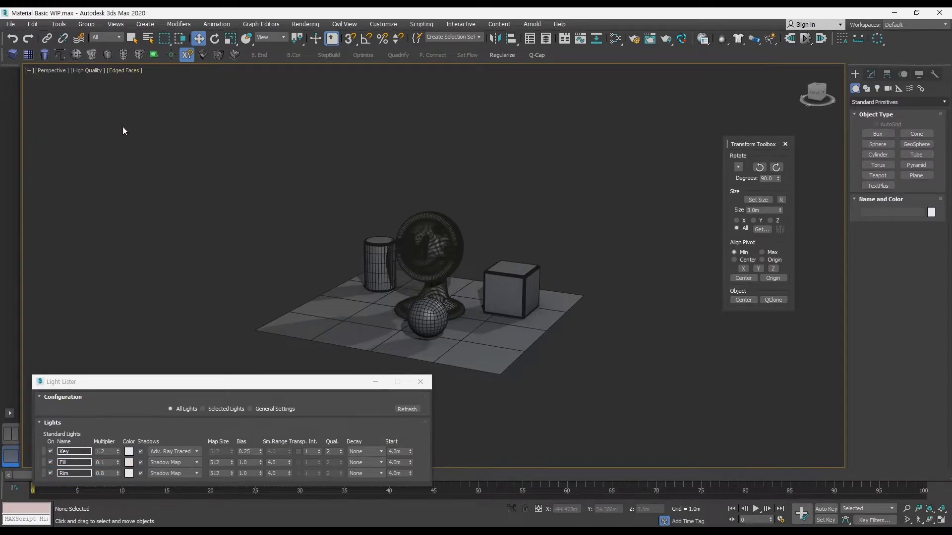
{"action": "middle_click_drag", "start_coordinate": [382, 217], "coordinate": [385, 201], "text": "ctrl+alt"}
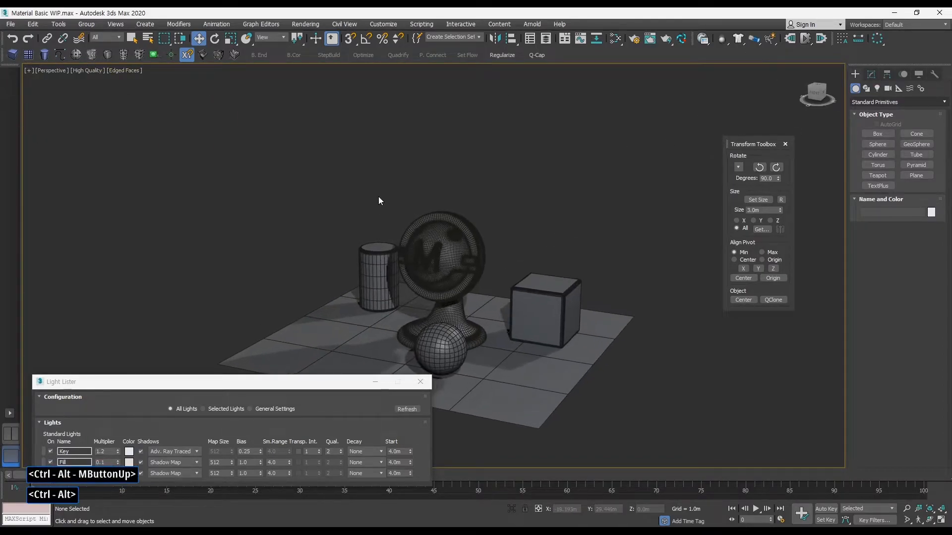
{"action": "middle_click_drag", "start_coordinate": [475, 215], "coordinate": [476, 196], "text": "ctrl+alt"}
Close the Transform Toolbox and move the Light Lister window clear of the material ball and primitives.
{"action": "left_click_drag", "start_coordinate": [758, 149], "coordinate": [763, 285]}
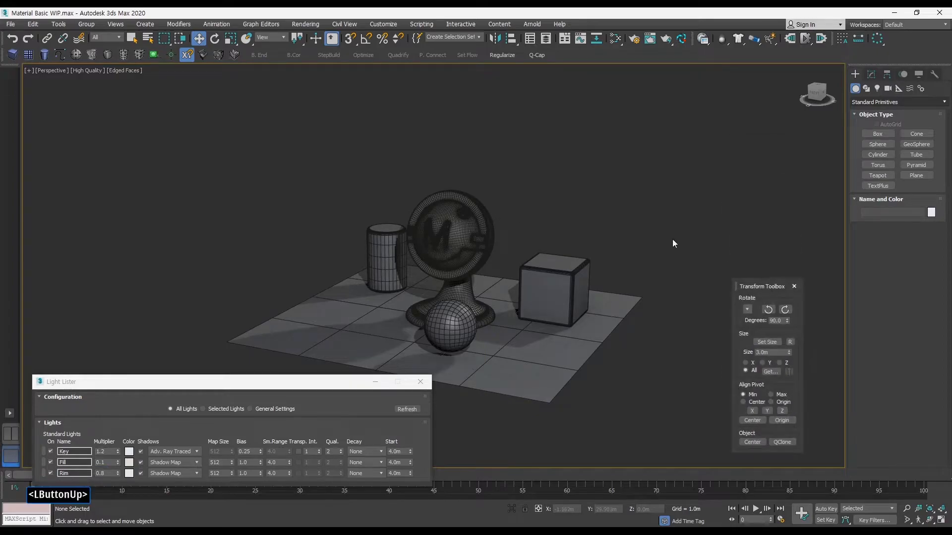
{"action": "left_click", "coordinate": [790, 272]}
{"action": "left_click_drag", "start_coordinate": [327, 383], "coordinate": [737, 422]}
Render the Perspective view repeatedly with the Key, Fill and Rim lights on, closing each rendered frame.
{"action": "mouse_move", "coordinate": [560, 278]}
{"action": "middle_mouse_down", "text": "alt"}
{"action": "mouse_move", "coordinate": [624, 261]}
{"action": "mouse_move", "coordinate": [481, 273]}
{"action": "mouse_move", "coordinate": [481, 248]}
{"action": "mouse_move", "coordinate": [461, 273]}
{"action": "middle_mouse_up", "text": "alt"}
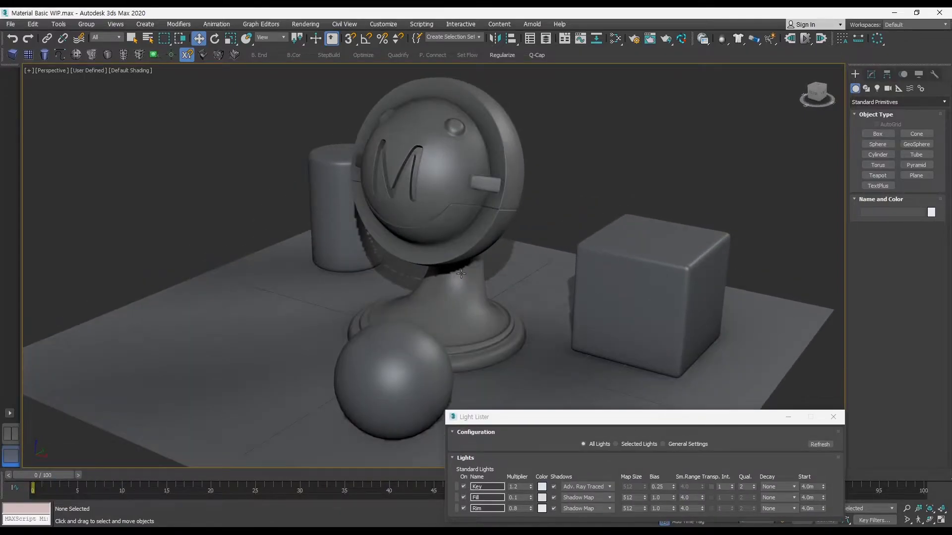
{"action": "key", "text": "shift+q"}
{"action": "left_click", "coordinate": [533, 141]}
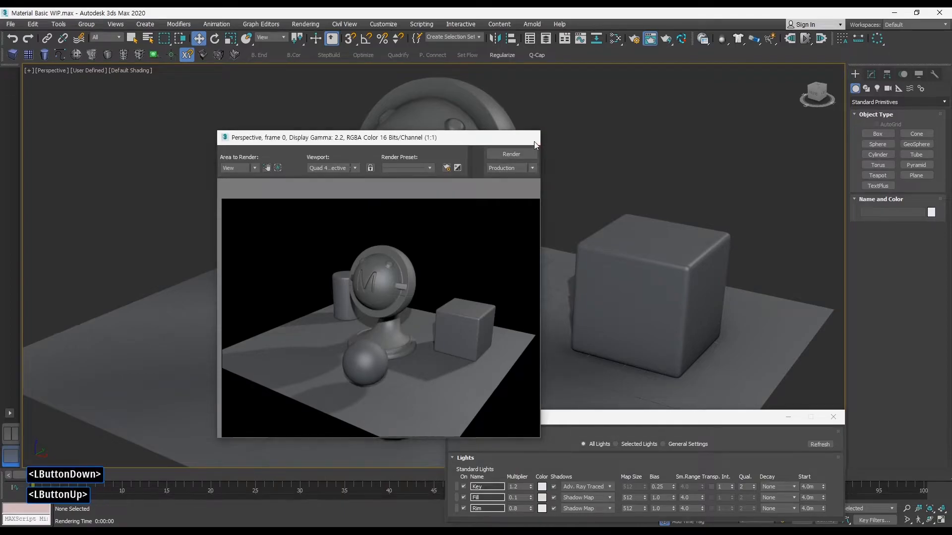
{"action": "key", "text": "shift+q"}
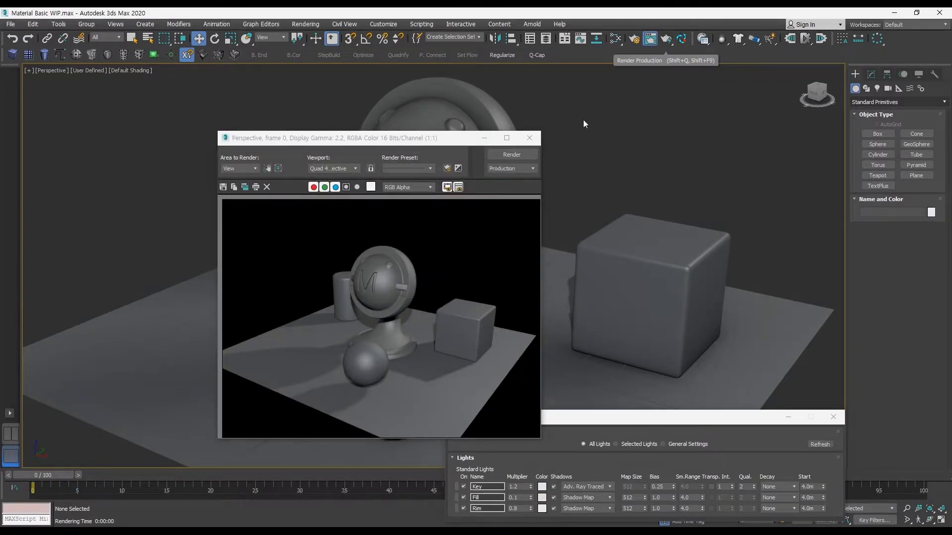
{"action": "left_click", "coordinate": [529, 138]}
{"action": "left_click", "coordinate": [666, 39]}
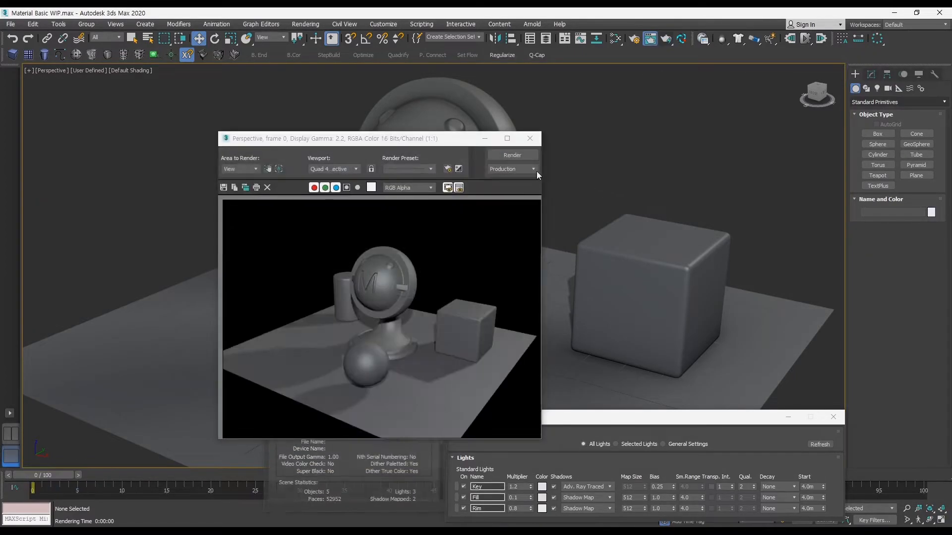
{"action": "left_click", "coordinate": [531, 140]}
Render a closer view of the material ball's base to check its shadows, closing the rendered frame.
{"action": "middle_click_drag", "start_coordinate": [480, 277], "coordinate": [488, 255], "text": "ctrl+alt"}
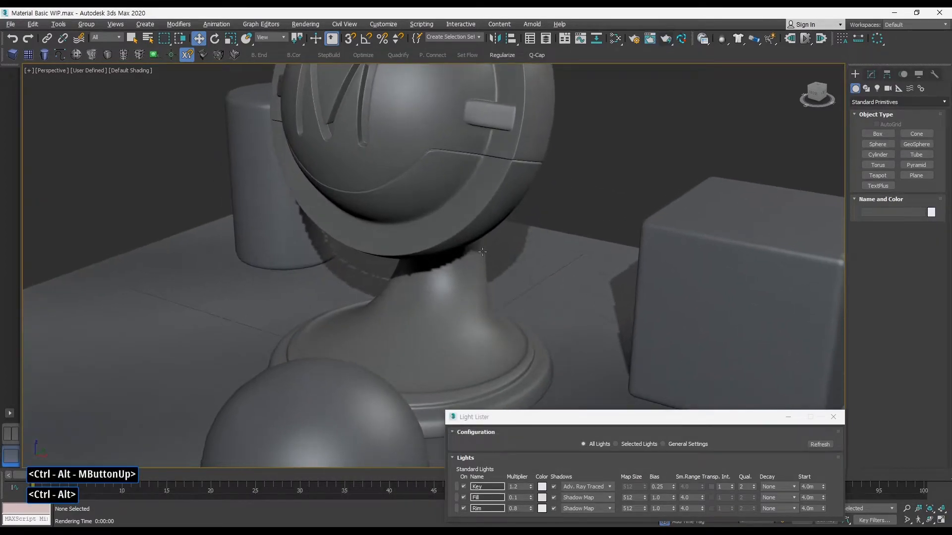
{"action": "key", "text": "shift+q"}
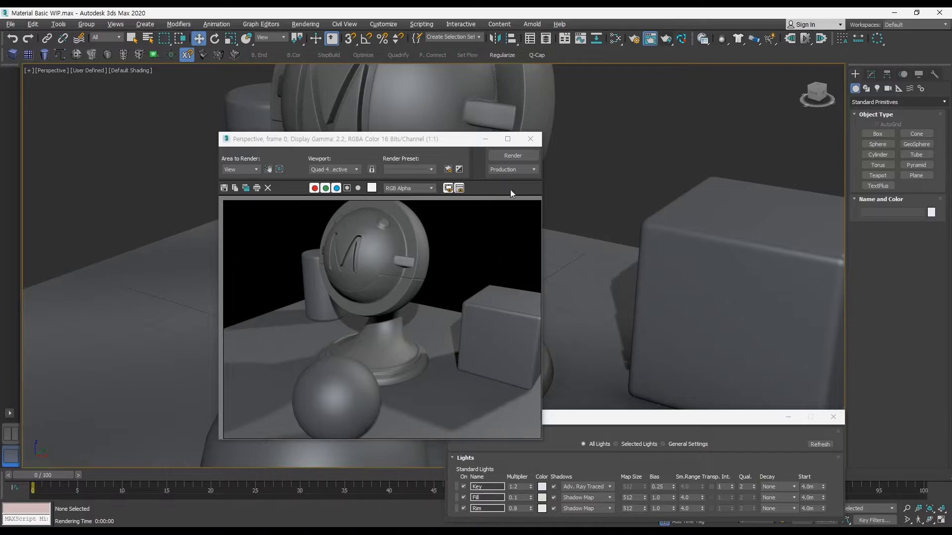
{"action": "left_click", "coordinate": [530, 139]}
Turn off the Rim and Fill lights and render the scene with only the Key light.
{"action": "left_click", "coordinate": [463, 508]}
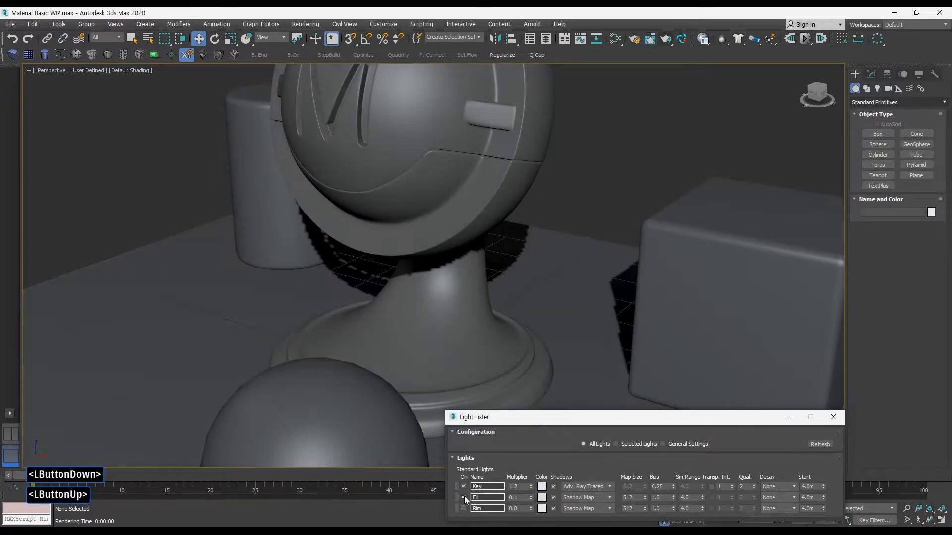
{"action": "left_click", "coordinate": [464, 497]}
{"action": "middle_click_drag", "start_coordinate": [523, 263], "coordinate": [530, 310], "text": "ctrl+alt"}
{"action": "key", "text": "shift+q"}
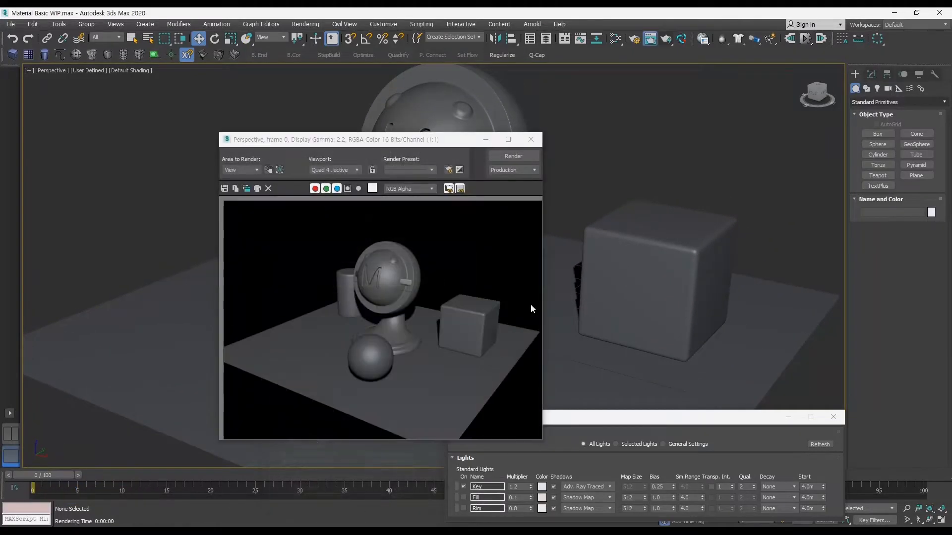
{"action": "left_click", "coordinate": [530, 139]}
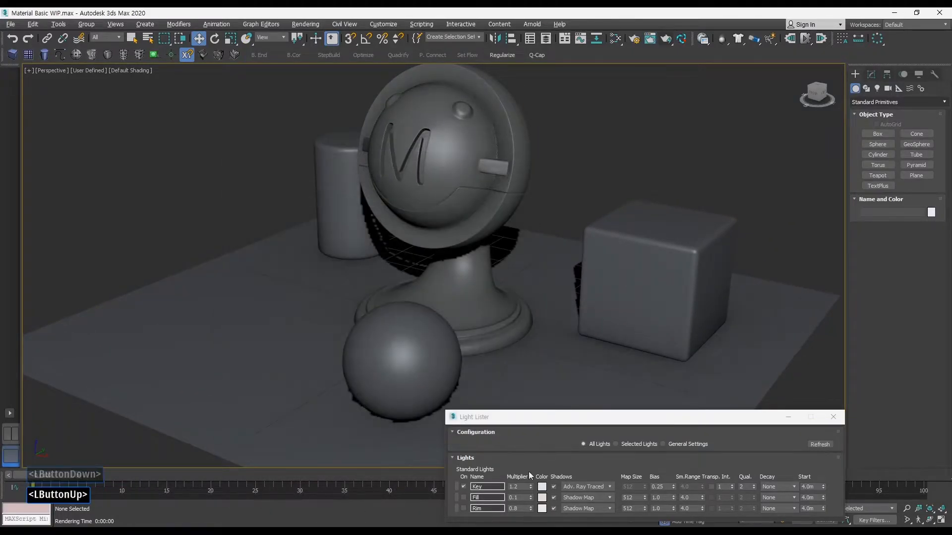
Turn the Fill light on and the Key light off, and render the Fill light alone.
{"action": "left_click", "coordinate": [464, 498]}
{"action": "left_click", "coordinate": [464, 486]}
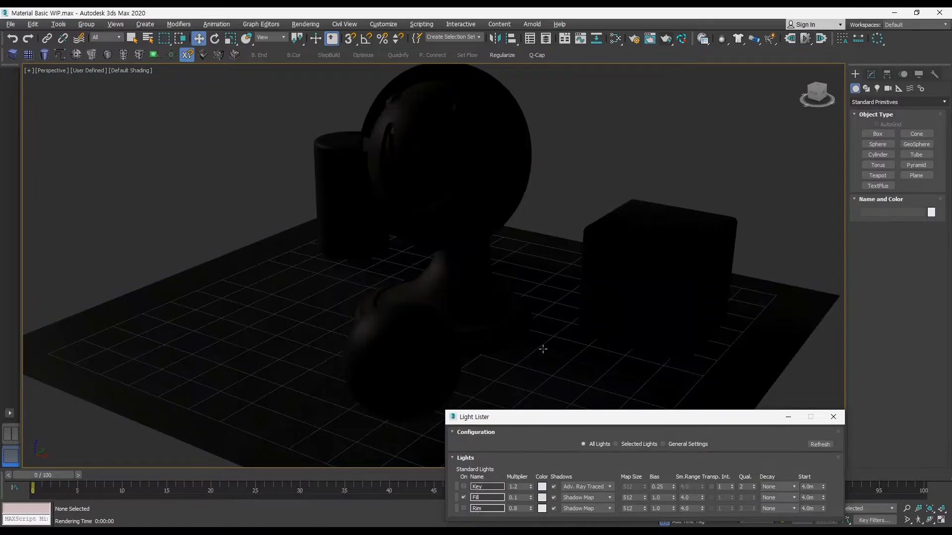
{"action": "key", "text": "shift+q"}
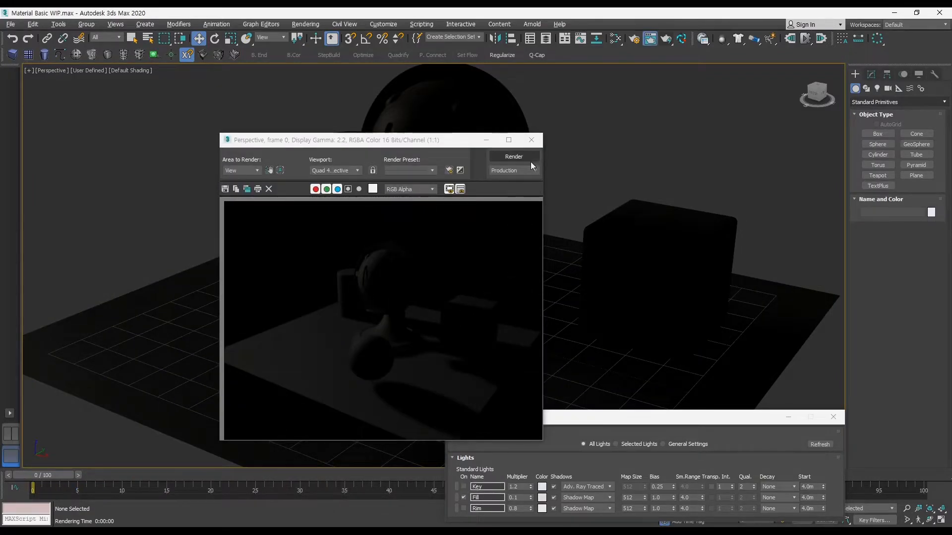
Switch from the Fill light to the Rim light and render the scene with the Rim light alone.
{"action": "left_click", "coordinate": [464, 498]}
{"action": "left_click", "coordinate": [464, 508]}
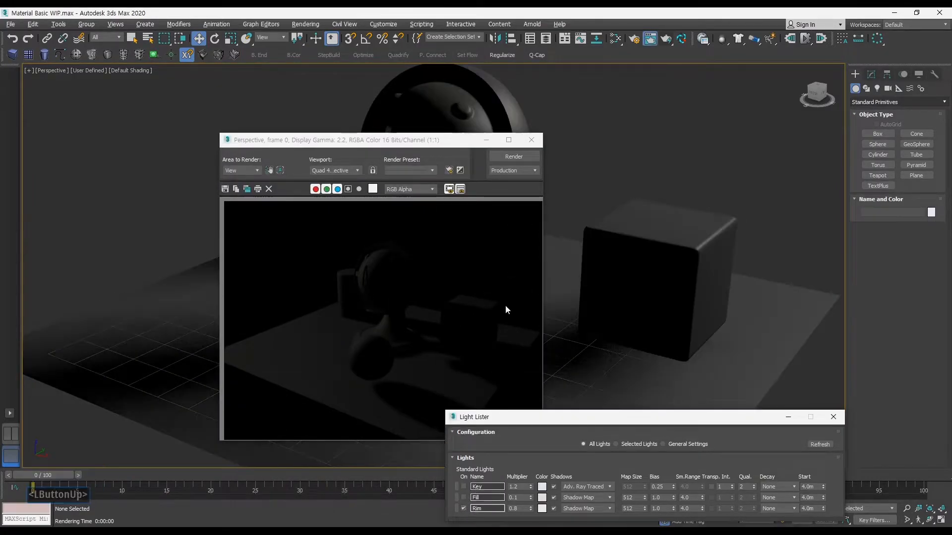
{"action": "left_click", "coordinate": [515, 159]}
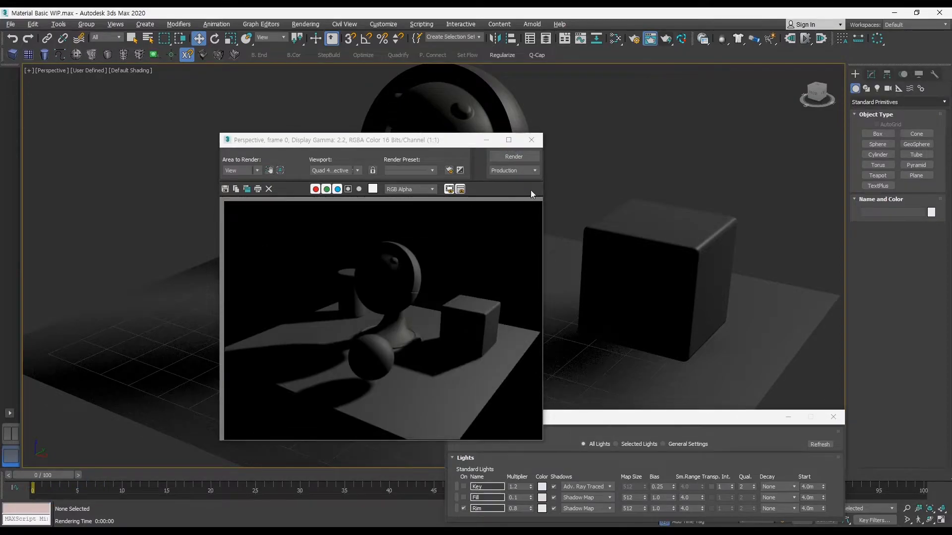
{"action": "left_click", "coordinate": [532, 140]}
Set the shadow map size of both the Fill and Rim lights to 2048.
{"action": "double_click", "coordinate": [626, 496]}
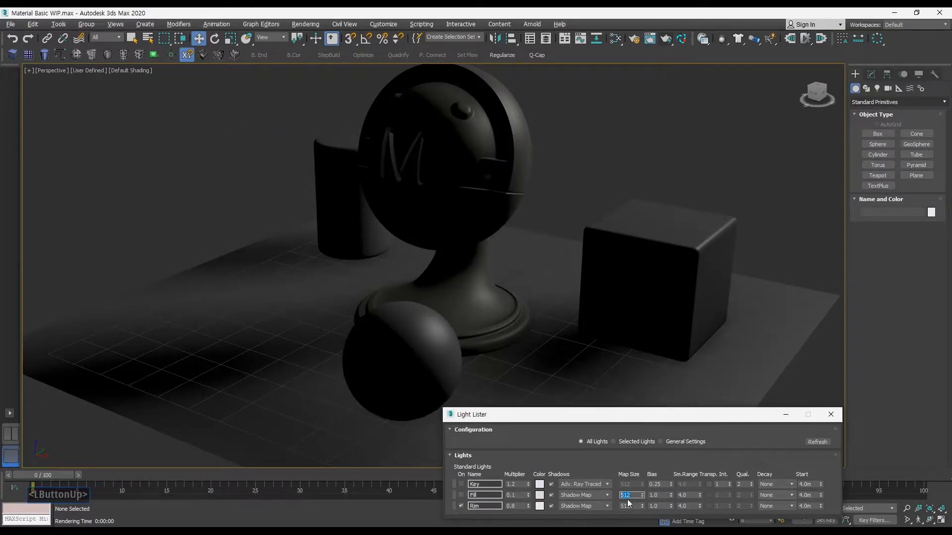
{"action": "type", "text": "2048"}
{"action": "key", "text": "Return"}
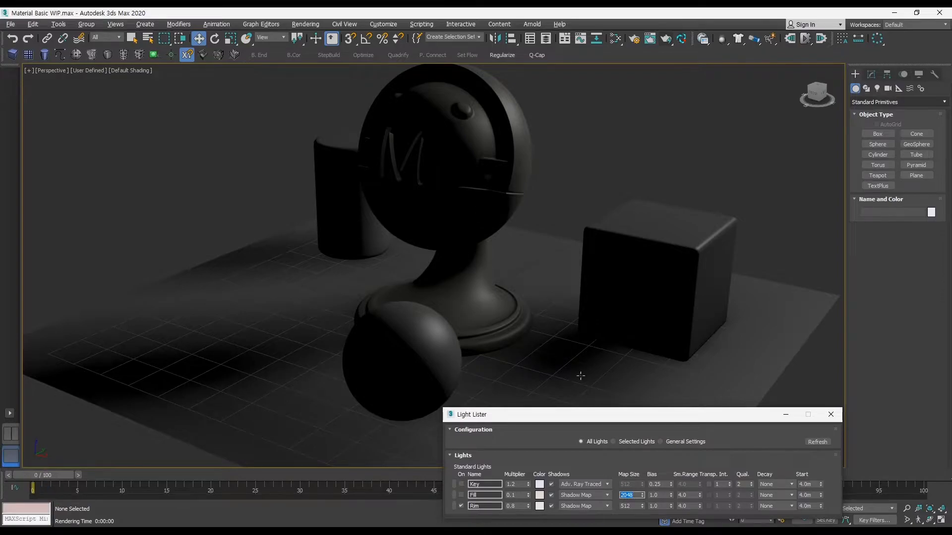
{"action": "left_click", "coordinate": [628, 506]}
{"action": "type", "text": "2048"}
{"action": "key", "text": "Return"}
{"action": "left_click", "coordinate": [695, 496]}
{"action": "key", "text": "ctrl+F12"}
{"action": "mouse_move", "coordinate": [143, 157]}
{"action": "left_mouse_down"}
{"action": "mouse_move", "coordinate": [142, 187]}
{"action": "mouse_move", "coordinate": [144, 171]}
{"action": "mouse_move", "coordinate": [172, 160]}
{"action": "mouse_move", "coordinate": [143, 183]}
{"action": "left_mouse_up"}
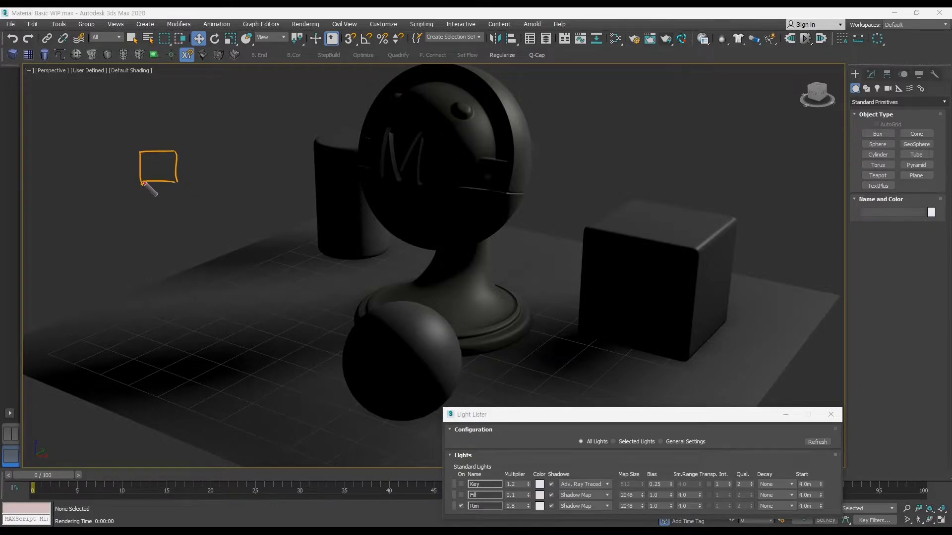
{"action": "mouse_move", "coordinate": [182, 154]}
{"action": "left_mouse_down"}
{"action": "mouse_move", "coordinate": [223, 151]}
{"action": "mouse_move", "coordinate": [217, 182]}
{"action": "mouse_move", "coordinate": [272, 152]}
{"action": "mouse_move", "coordinate": [236, 180]}
{"action": "left_mouse_up"}
{"action": "mouse_move", "coordinate": [147, 192]}
{"action": "left_mouse_down"}
{"action": "mouse_move", "coordinate": [179, 221]}
{"action": "mouse_move", "coordinate": [181, 193]}
{"action": "mouse_move", "coordinate": [216, 218]}
{"action": "left_mouse_up"}
{"action": "mouse_move", "coordinate": [194, 218]}
{"action": "left_mouse_down"}
{"action": "mouse_move", "coordinate": [250, 217]}
{"action": "mouse_move", "coordinate": [225, 216]}
{"action": "left_mouse_up"}
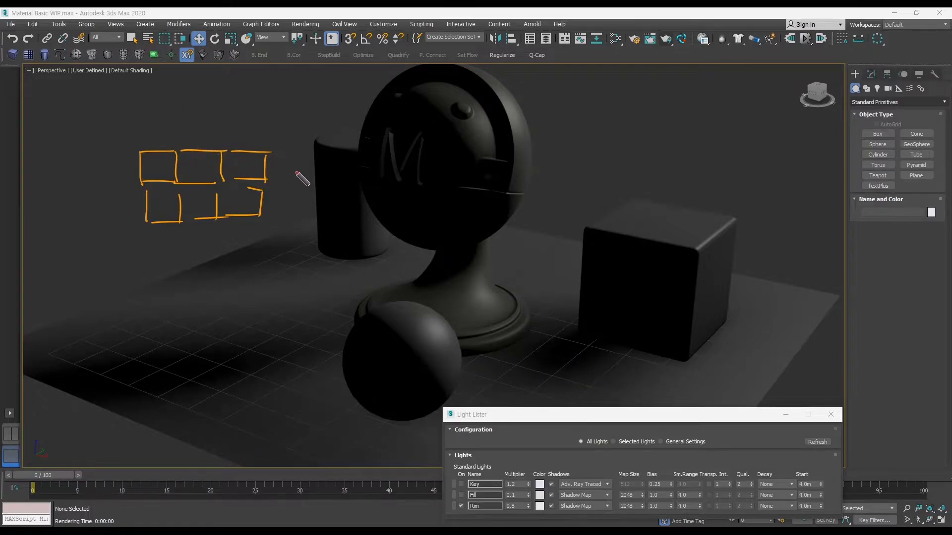
{"action": "left_click", "coordinate": [201, 166]}
{"action": "left_click_drag", "start_coordinate": [144, 154], "coordinate": [193, 141]}
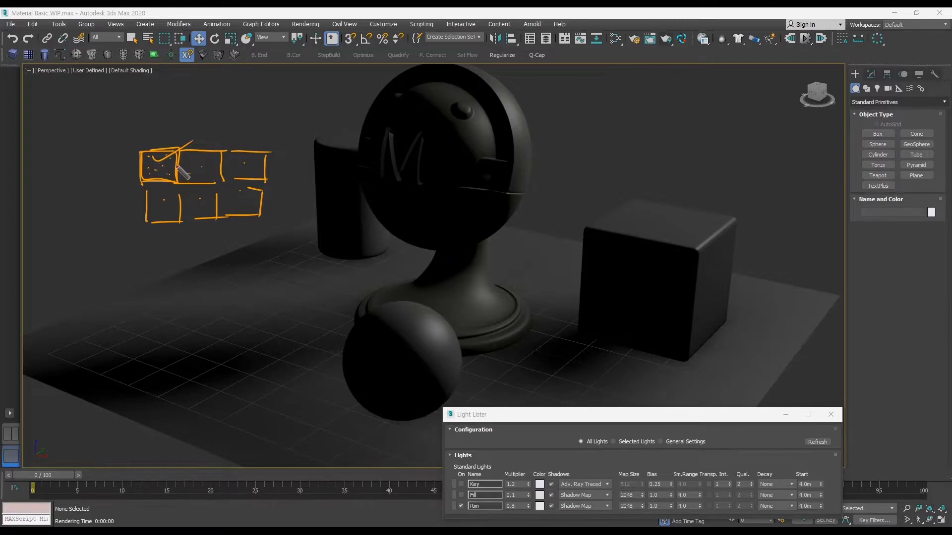
{"action": "left_click_drag", "start_coordinate": [179, 168], "coordinate": [217, 167]}
{"action": "mouse_move", "coordinate": [194, 155]}
{"action": "left_mouse_down"}
{"action": "mouse_move", "coordinate": [192, 184]}
{"action": "mouse_move", "coordinate": [264, 166]}
{"action": "mouse_move", "coordinate": [243, 181]}
{"action": "left_mouse_up"}
{"action": "left_click_drag", "start_coordinate": [223, 199], "coordinate": [259, 198]}
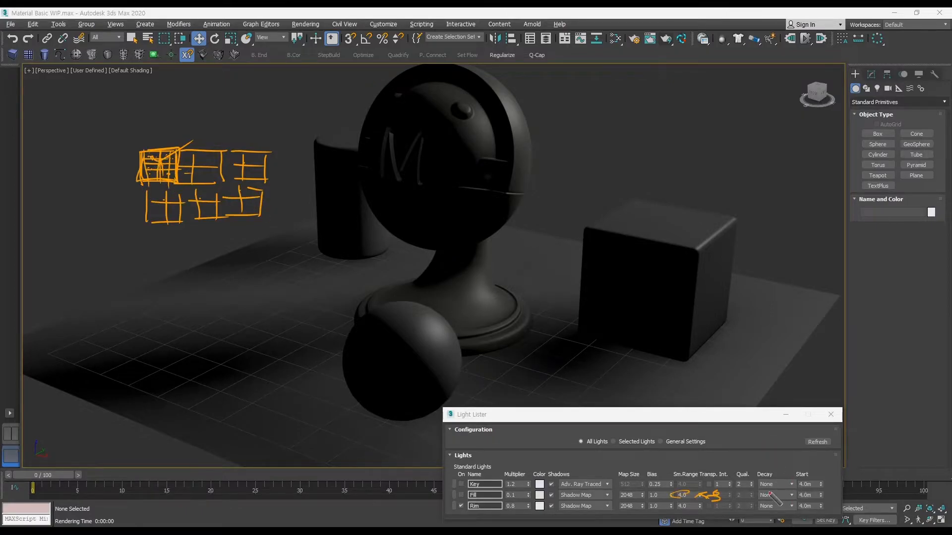
{"action": "left_click_drag", "start_coordinate": [740, 489], "coordinate": [736, 500]}
{"action": "left_click_drag", "start_coordinate": [757, 487], "coordinate": [750, 494]}
{"action": "left_click_drag", "start_coordinate": [548, 318], "coordinate": [561, 339]}
{"action": "left_click_drag", "start_coordinate": [590, 314], "coordinate": [587, 328]}
{"action": "mouse_move", "coordinate": [626, 310]}
{"action": "left_mouse_down"}
{"action": "mouse_move", "coordinate": [616, 345]}
{"action": "mouse_move", "coordinate": [639, 328]}
{"action": "mouse_move", "coordinate": [786, 318]}
{"action": "left_mouse_up"}
{"action": "mouse_move", "coordinate": [782, 304]}
{"action": "left_mouse_down"}
{"action": "mouse_move", "coordinate": [768, 341]}
{"action": "mouse_move", "coordinate": [729, 370]}
{"action": "mouse_move", "coordinate": [765, 366]}
{"action": "left_mouse_up"}
{"action": "mouse_move", "coordinate": [774, 353]}
{"action": "left_mouse_down"}
{"action": "mouse_move", "coordinate": [783, 367]}
{"action": "mouse_move", "coordinate": [838, 369]}
{"action": "left_mouse_up"}
{"action": "left_click", "coordinate": [826, 344]}
{"action": "left_click_drag", "start_coordinate": [874, 348], "coordinate": [865, 364]}
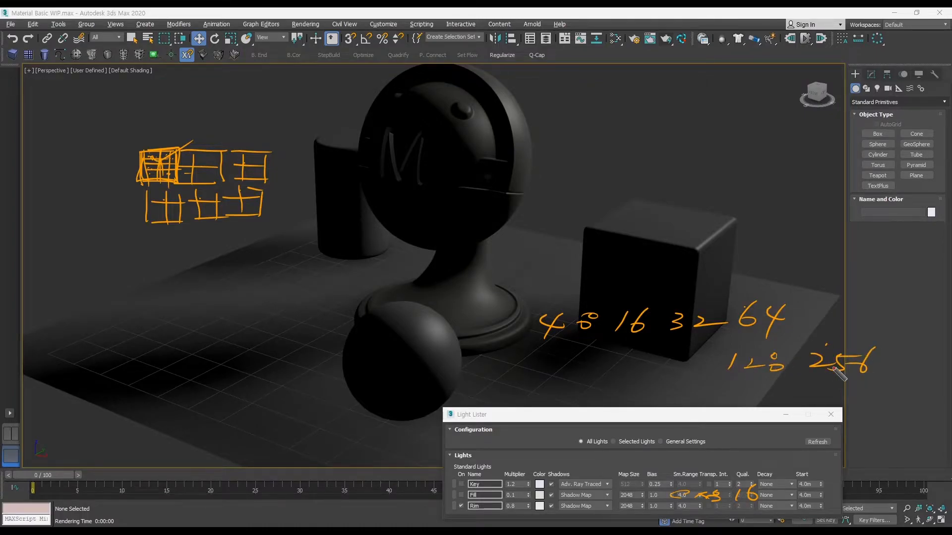
{"action": "left_click_drag", "start_coordinate": [787, 386], "coordinate": [793, 396]}
{"action": "left_click_drag", "start_coordinate": [806, 387], "coordinate": [851, 397]}
{"action": "left_click_drag", "start_coordinate": [867, 389], "coordinate": [915, 389]}
{"action": "mouse_move", "coordinate": [909, 382]}
{"action": "left_mouse_down"}
{"action": "mouse_move", "coordinate": [872, 426]}
{"action": "mouse_move", "coordinate": [898, 429]}
{"action": "left_mouse_up"}
{"action": "mouse_move", "coordinate": [903, 419]}
{"action": "left_mouse_down"}
{"action": "mouse_move", "coordinate": [906, 433]}
{"action": "mouse_move", "coordinate": [916, 420]}
{"action": "left_mouse_up"}
{"action": "mouse_move", "coordinate": [531, 356]}
{"action": "left_mouse_down"}
{"action": "mouse_move", "coordinate": [874, 431]}
{"action": "mouse_move", "coordinate": [797, 454]}
{"action": "left_mouse_up"}
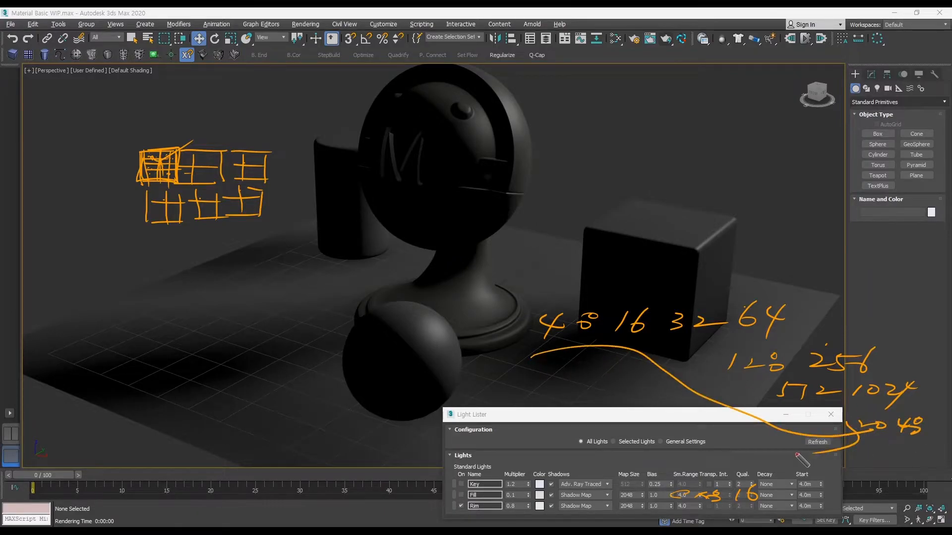
{"action": "key", "text": "ctrl+F11"}
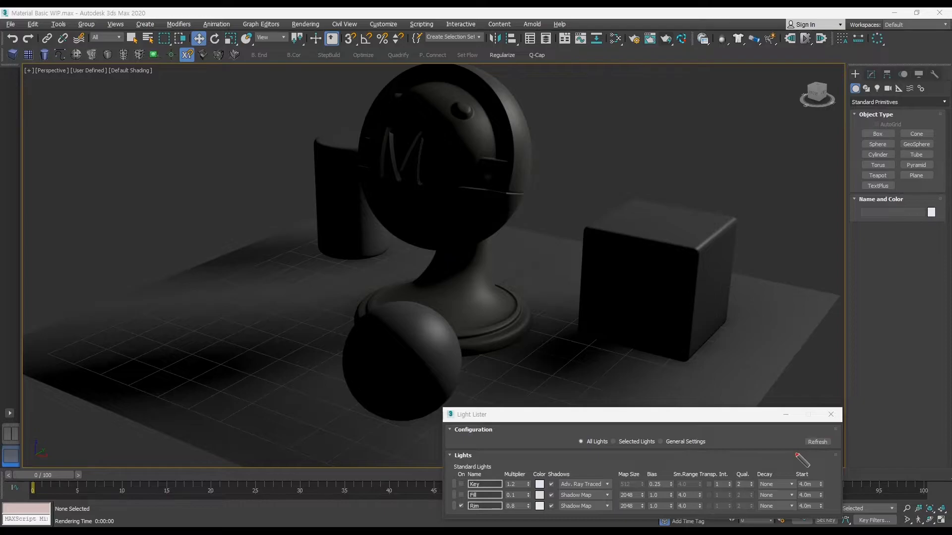
{"action": "key", "text": "ctrl+F12"}
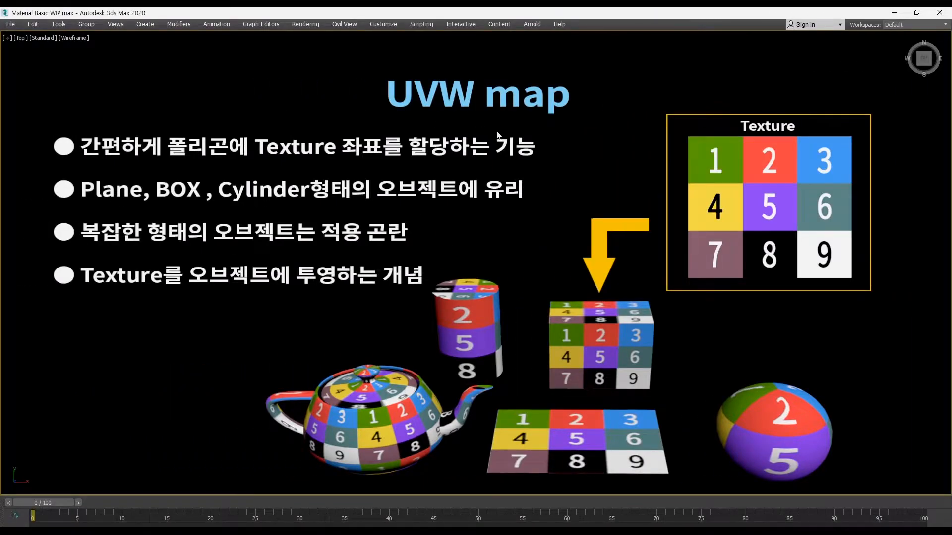
{"action": "key", "text": "ctrl+F12"}
{"action": "left_click_drag", "start_coordinate": [379, 115], "coordinate": [566, 122]}
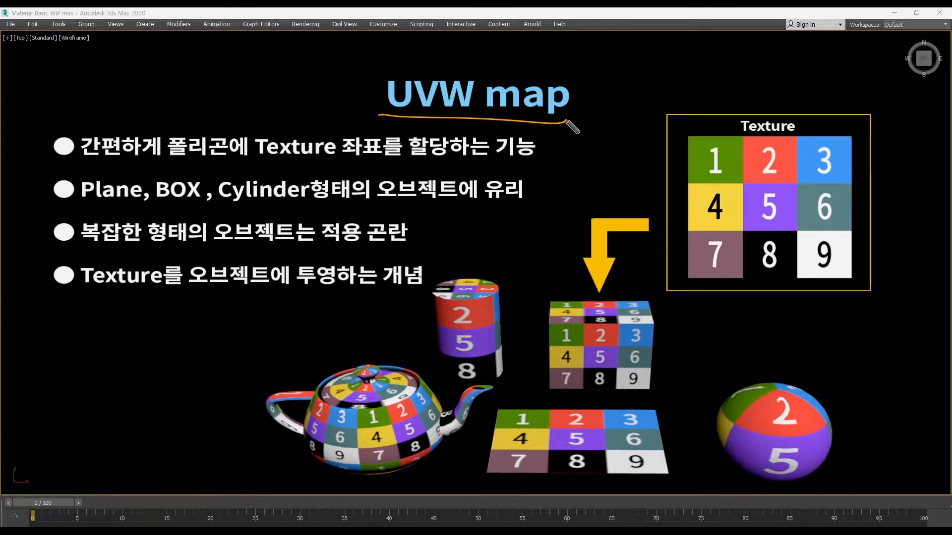